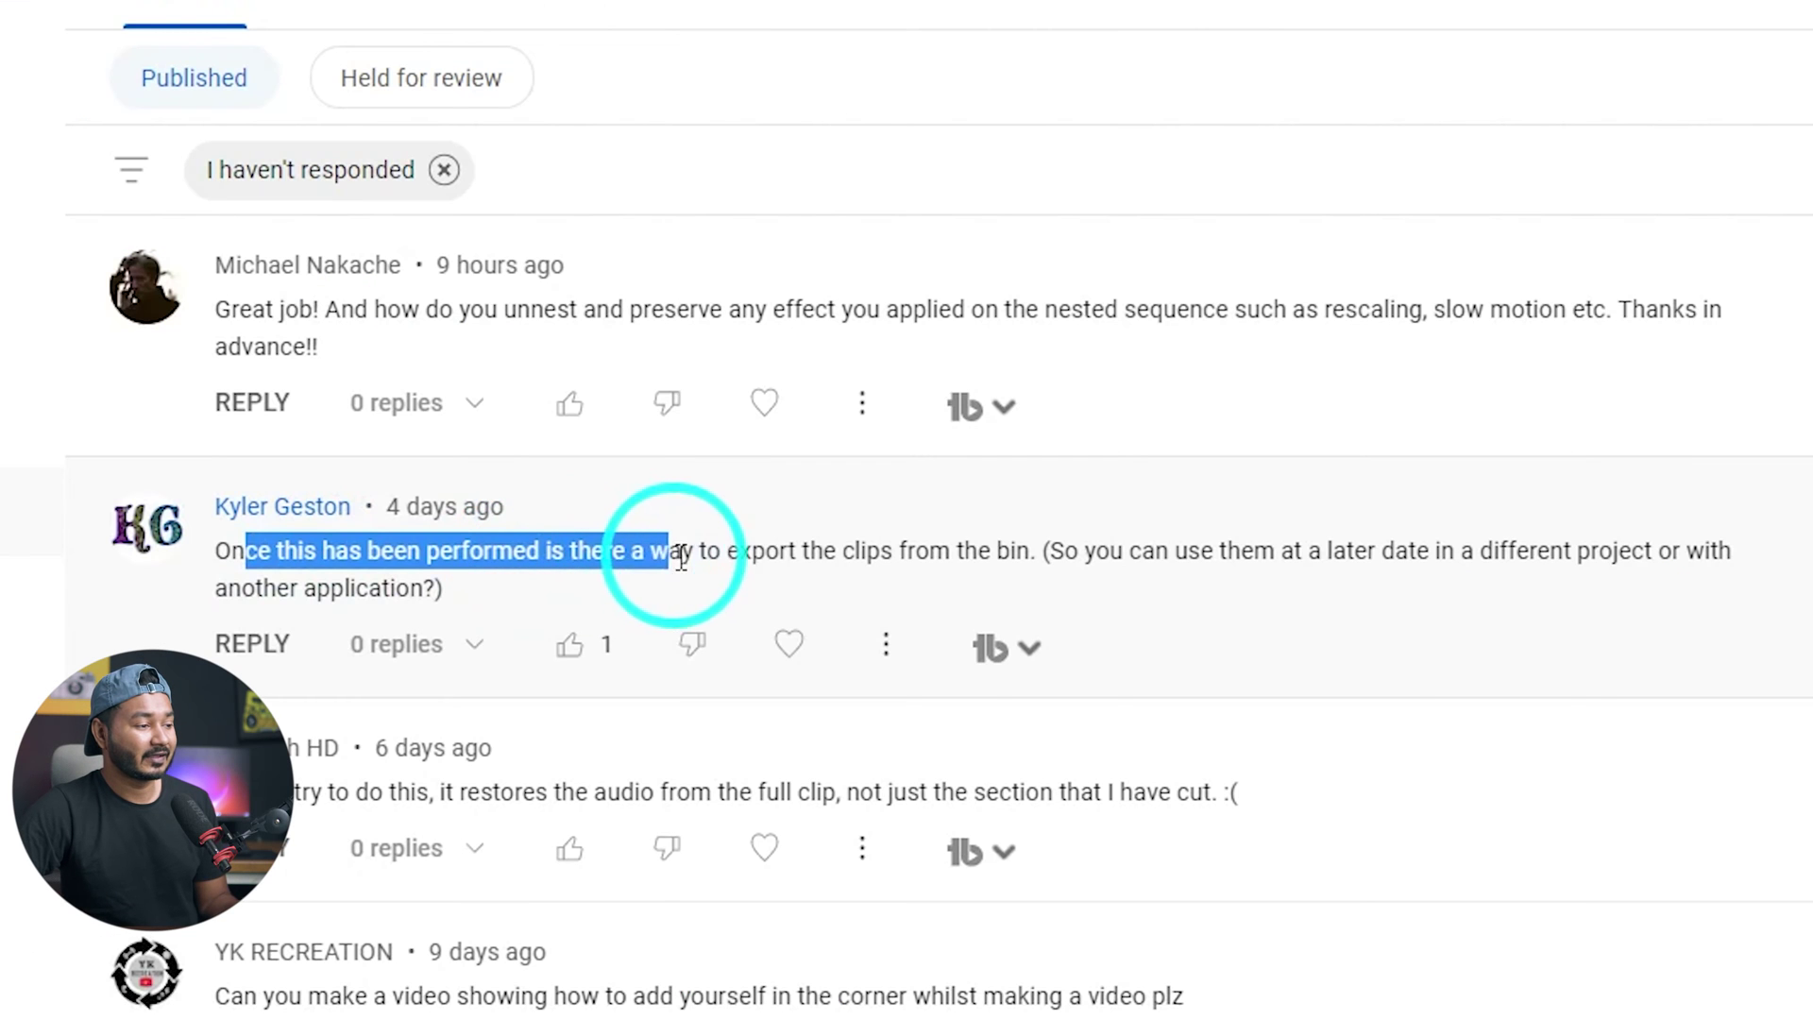
Highlight the viewer's comment asking how to export clips from a bin.
drag(528, 578, 735, 576)
drag(909, 550, 1038, 550)
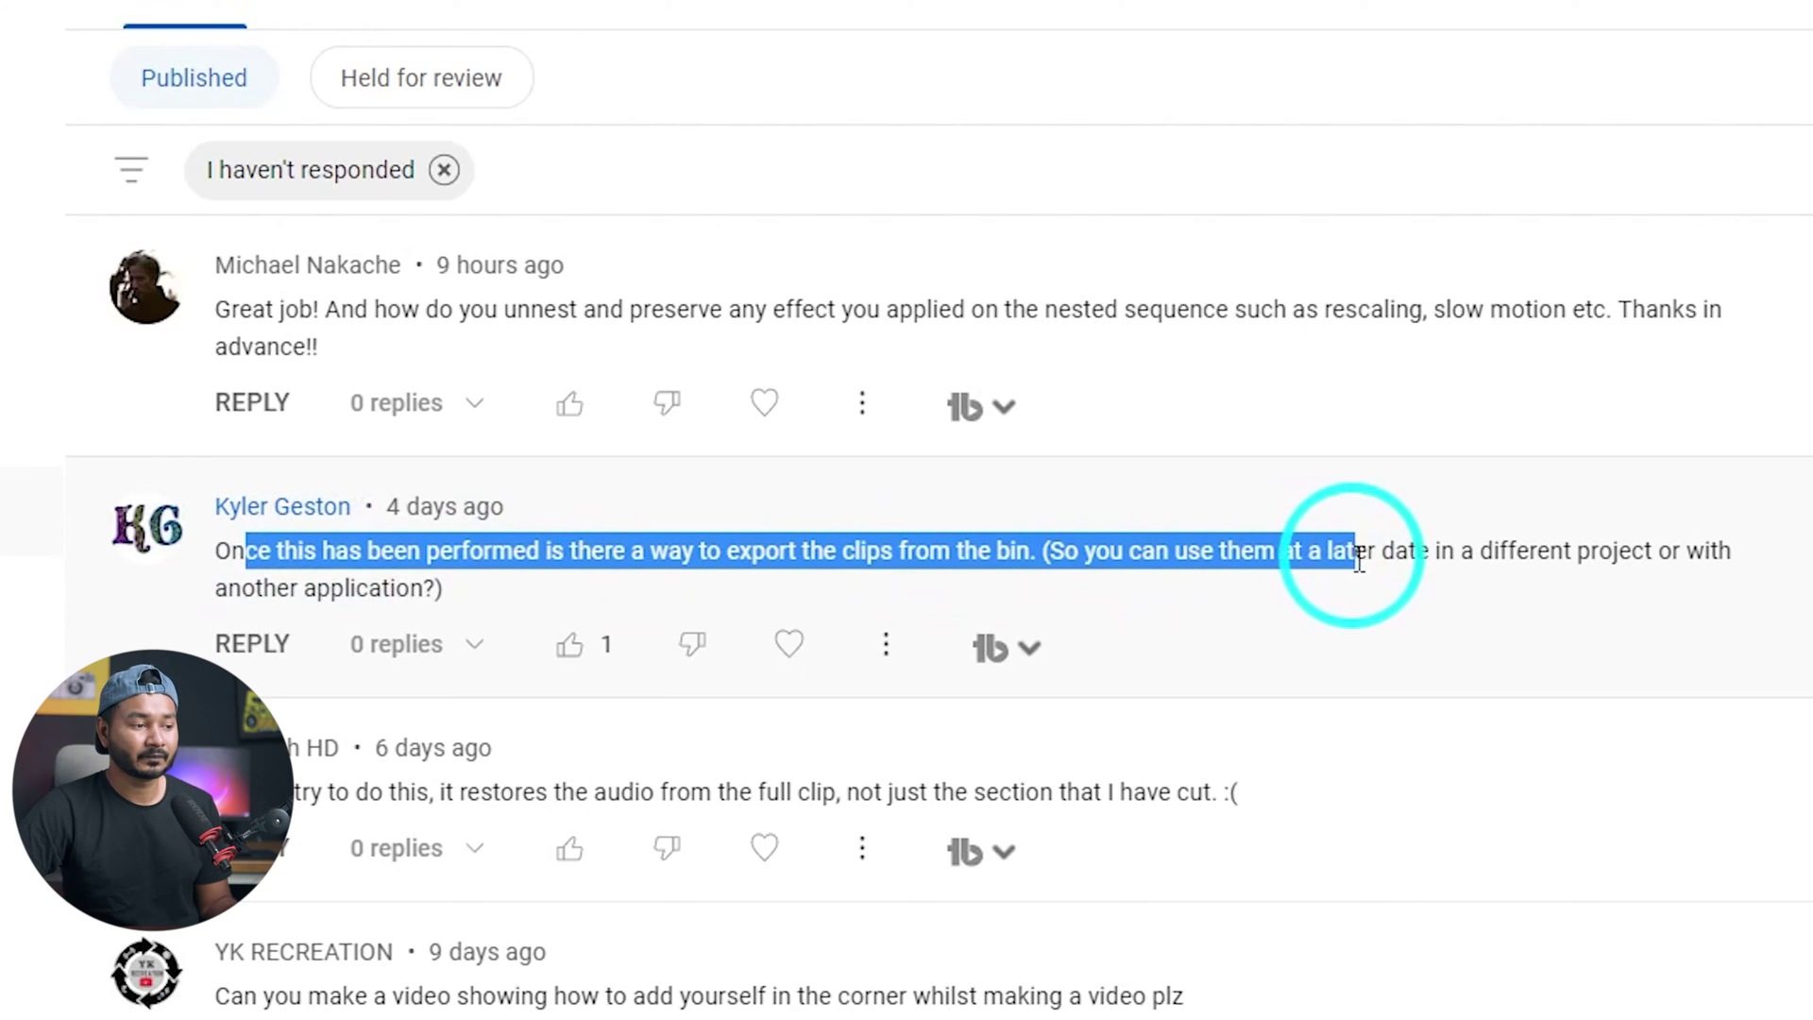
mouse_move(1039, 549)
mouse_down()
mouse_move(1523, 588)
mouse_move(1648, 553)
mouse_up()
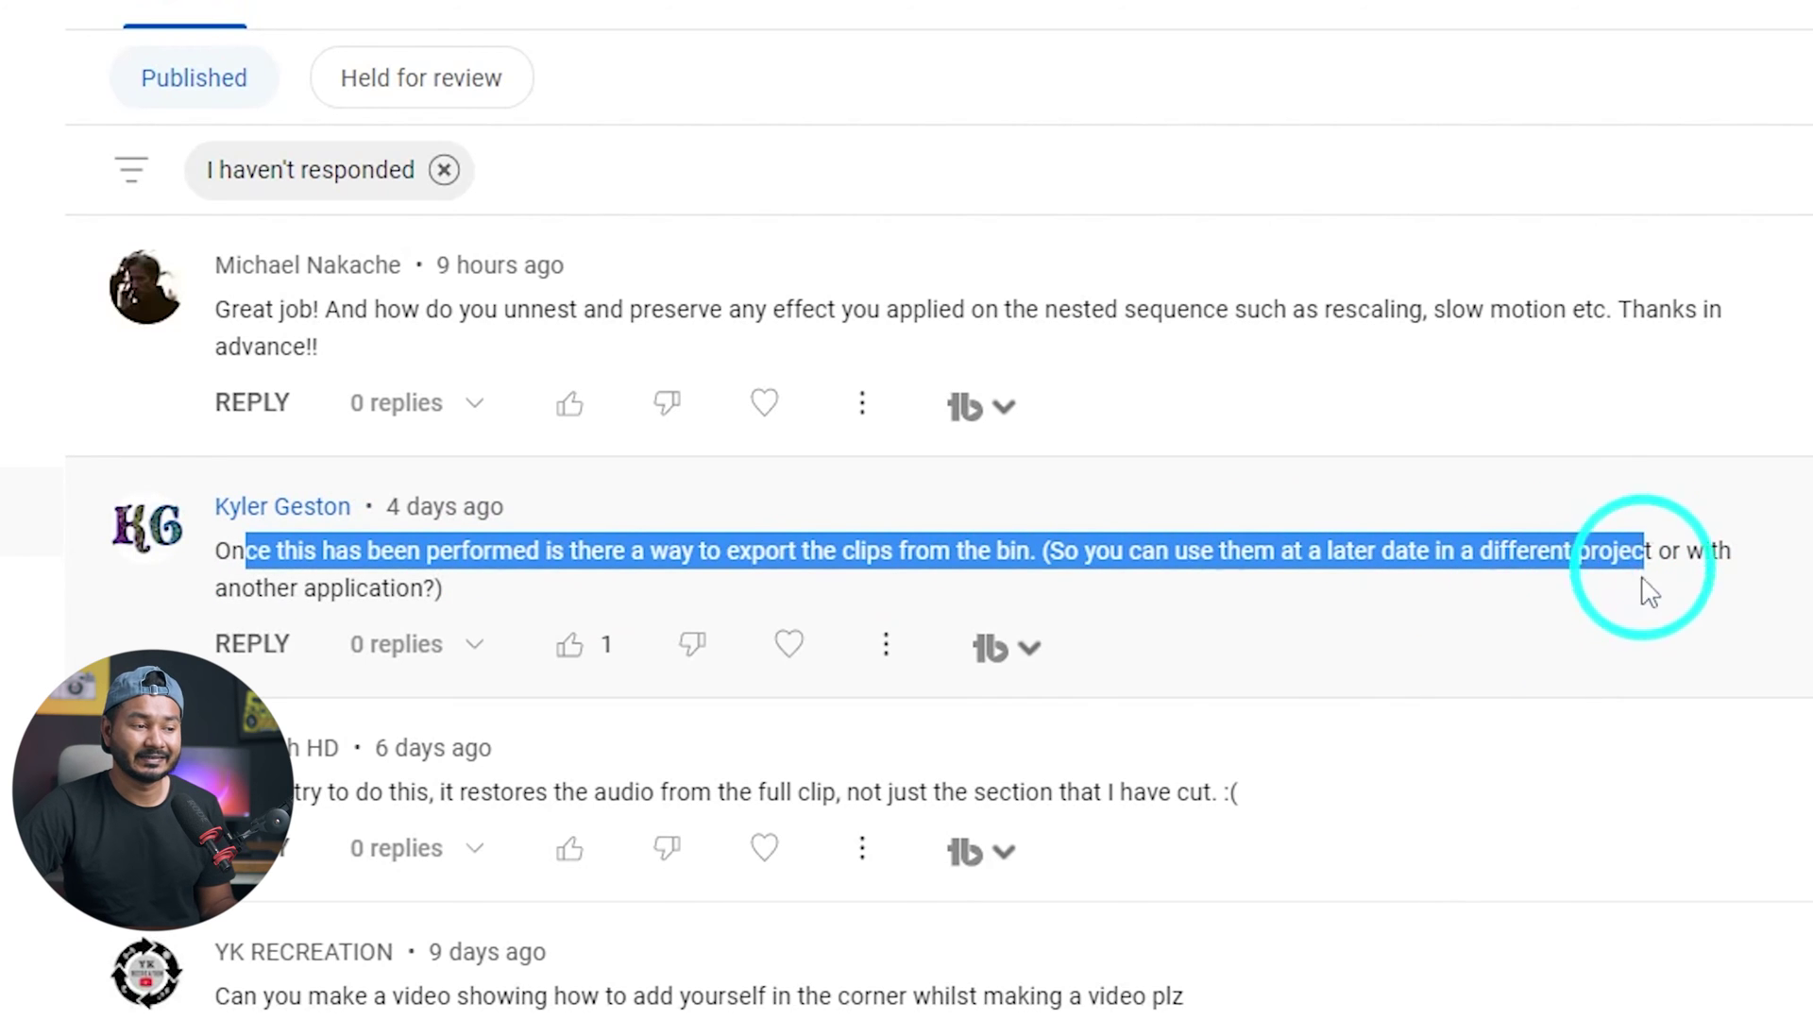
click(333, 566)
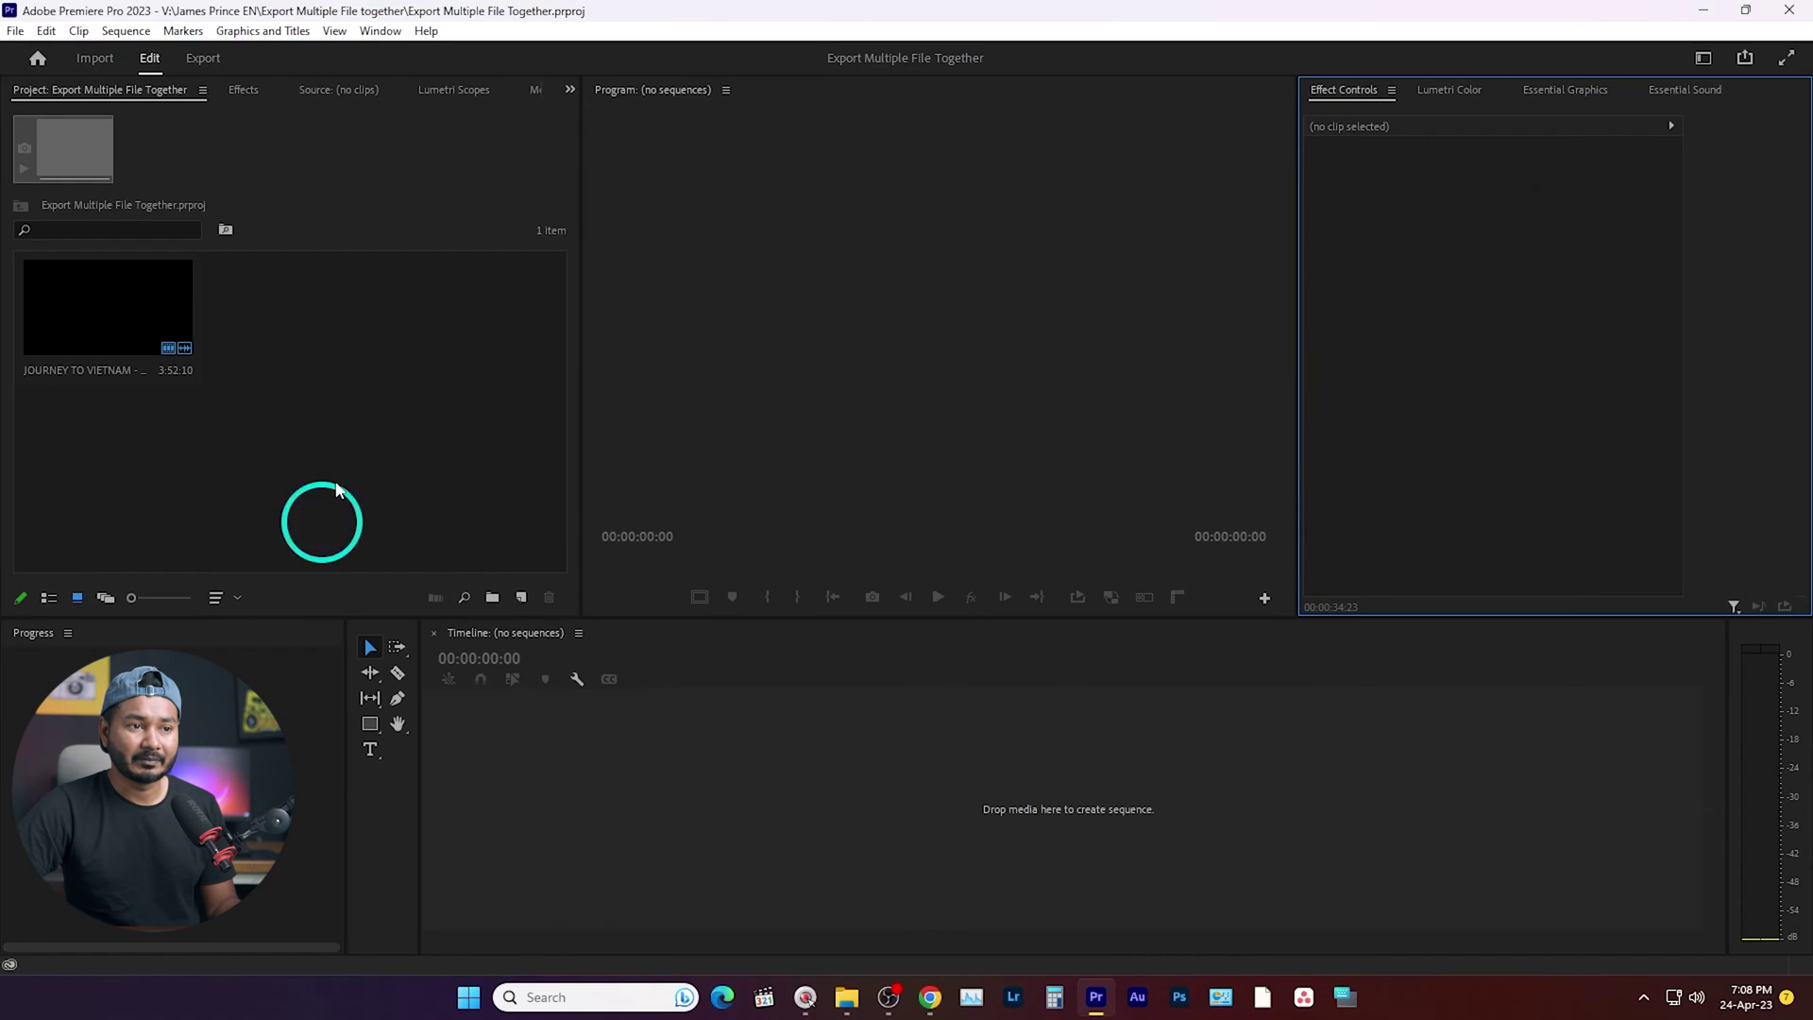
Preview the JOURNEY TO VIETNAM clip and drag it into the empty Timeline as a new sequence.
double_click(108, 315)
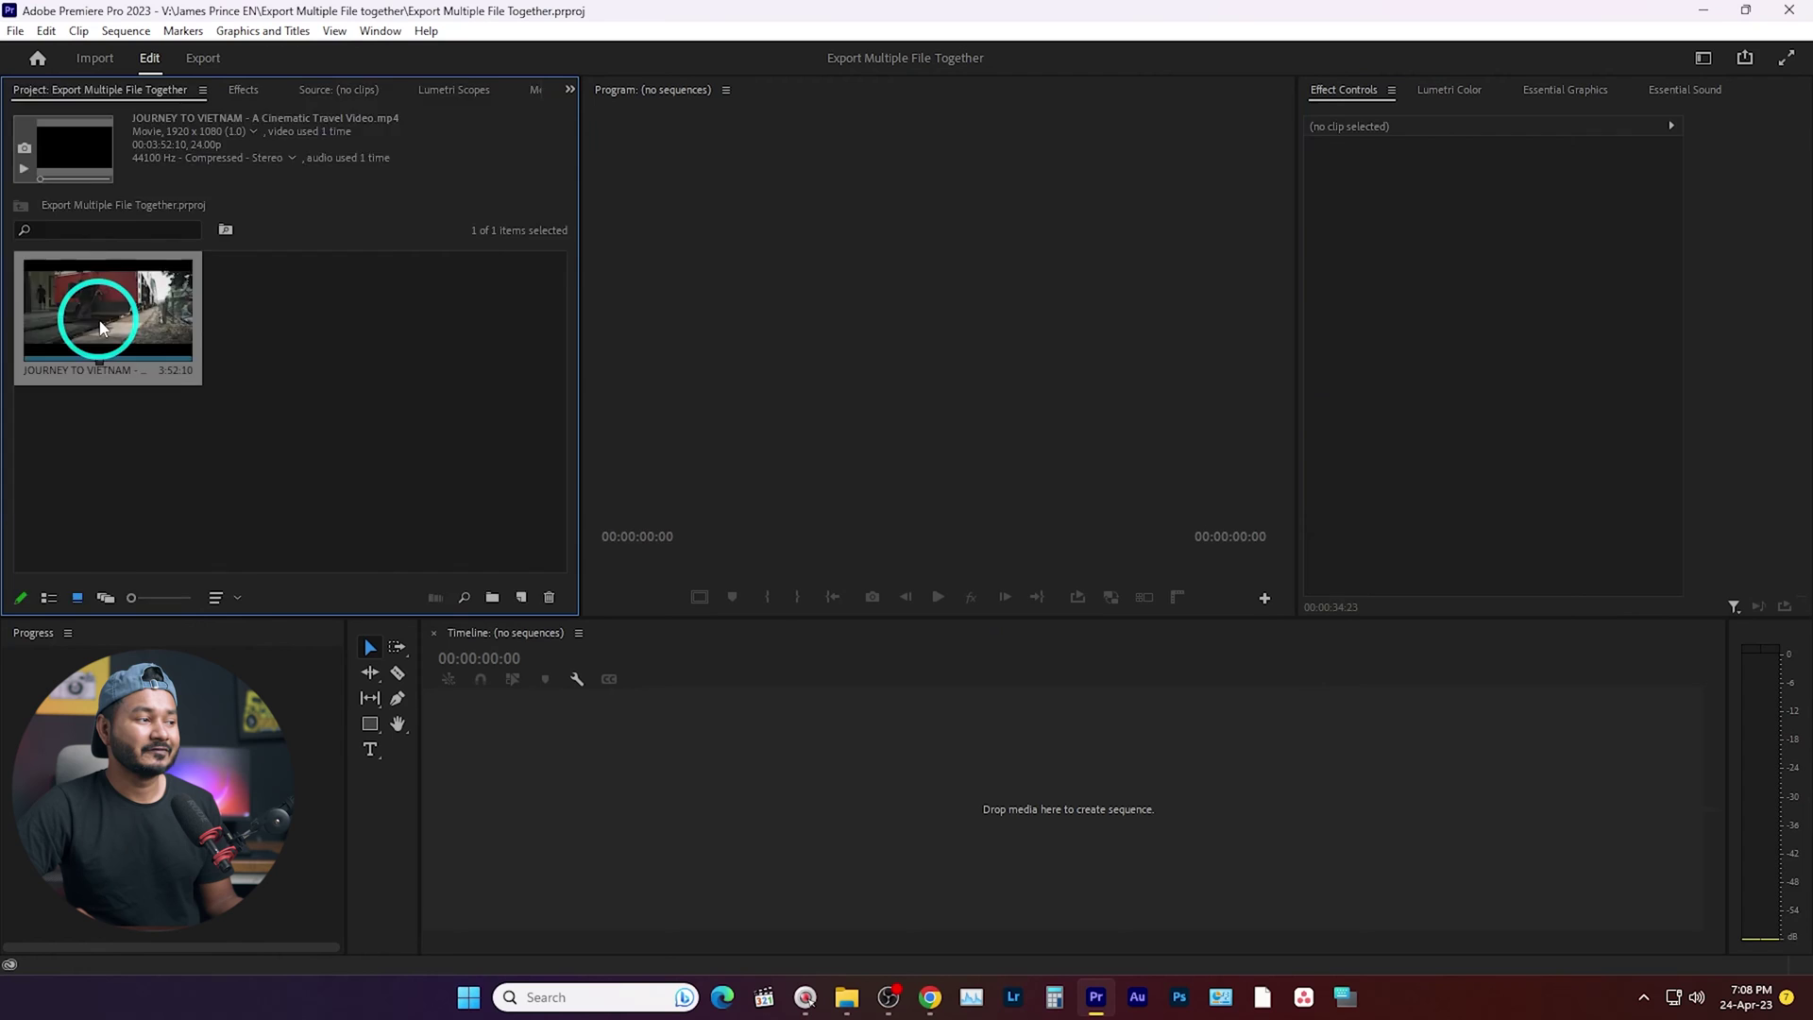
mouse_move(98, 562)
mouse_down()
mouse_move(426, 567)
mouse_move(324, 578)
mouse_up()
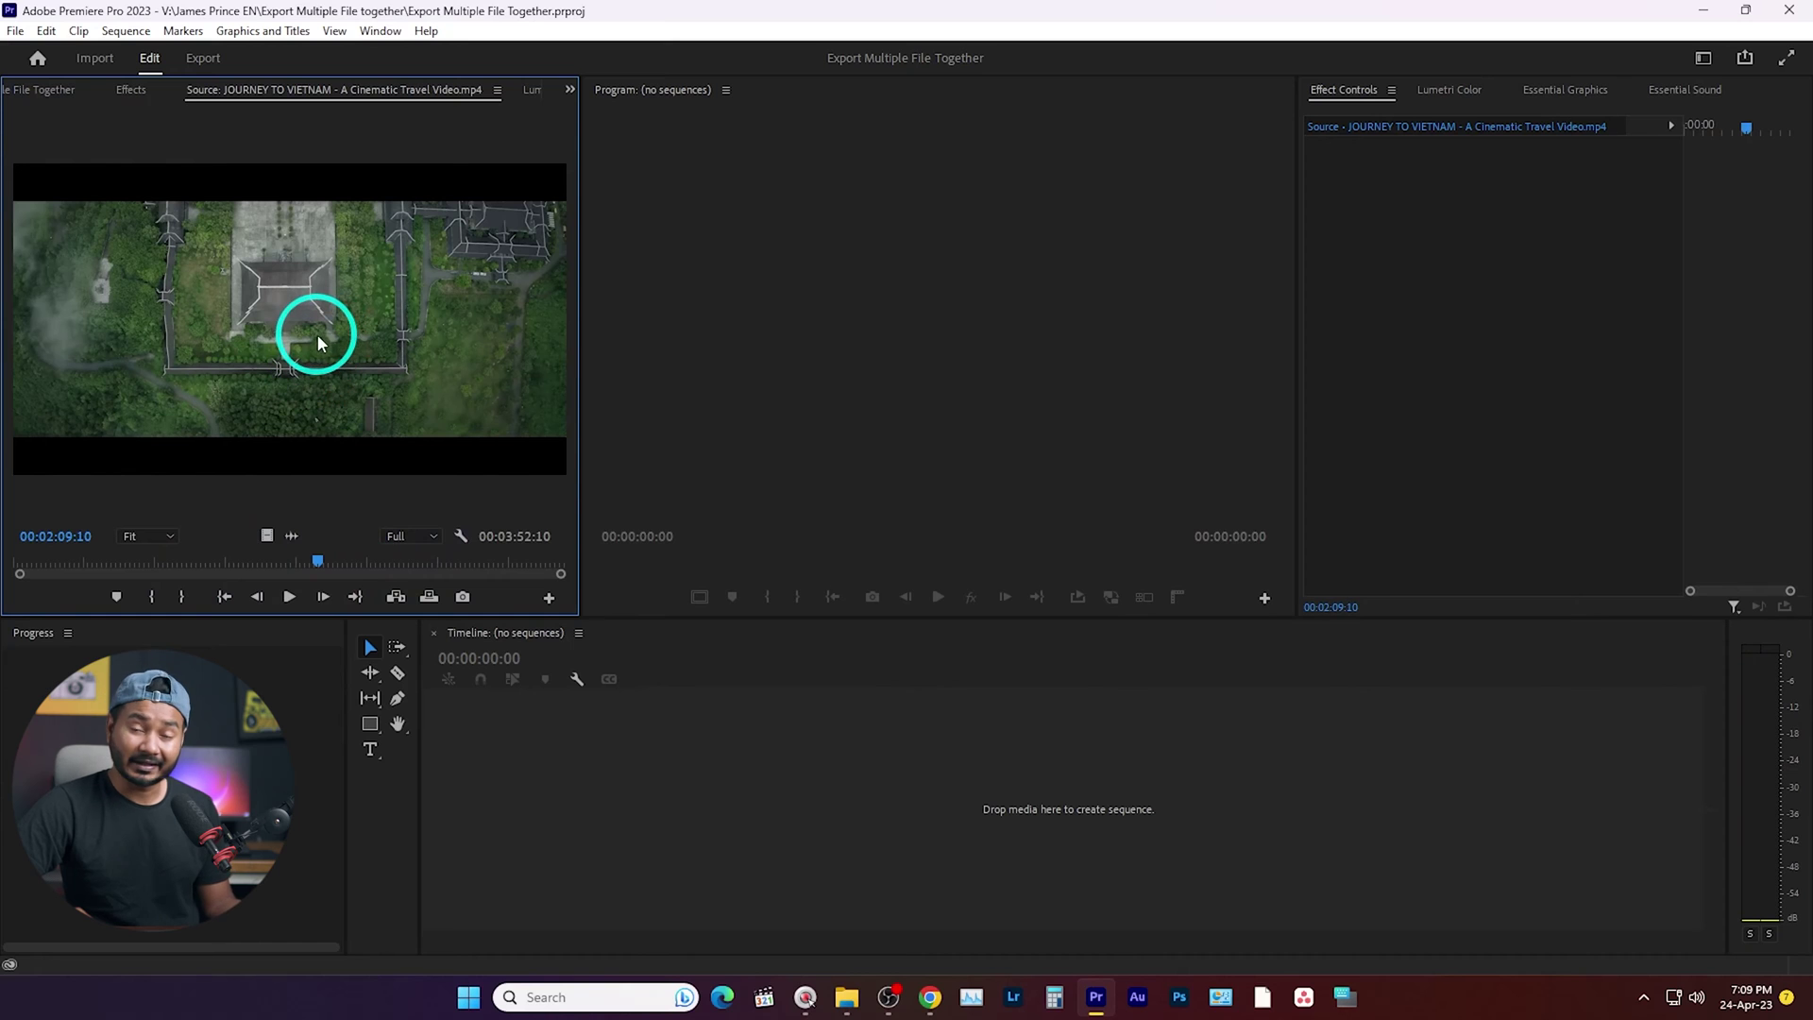
drag(317, 336, 753, 820)
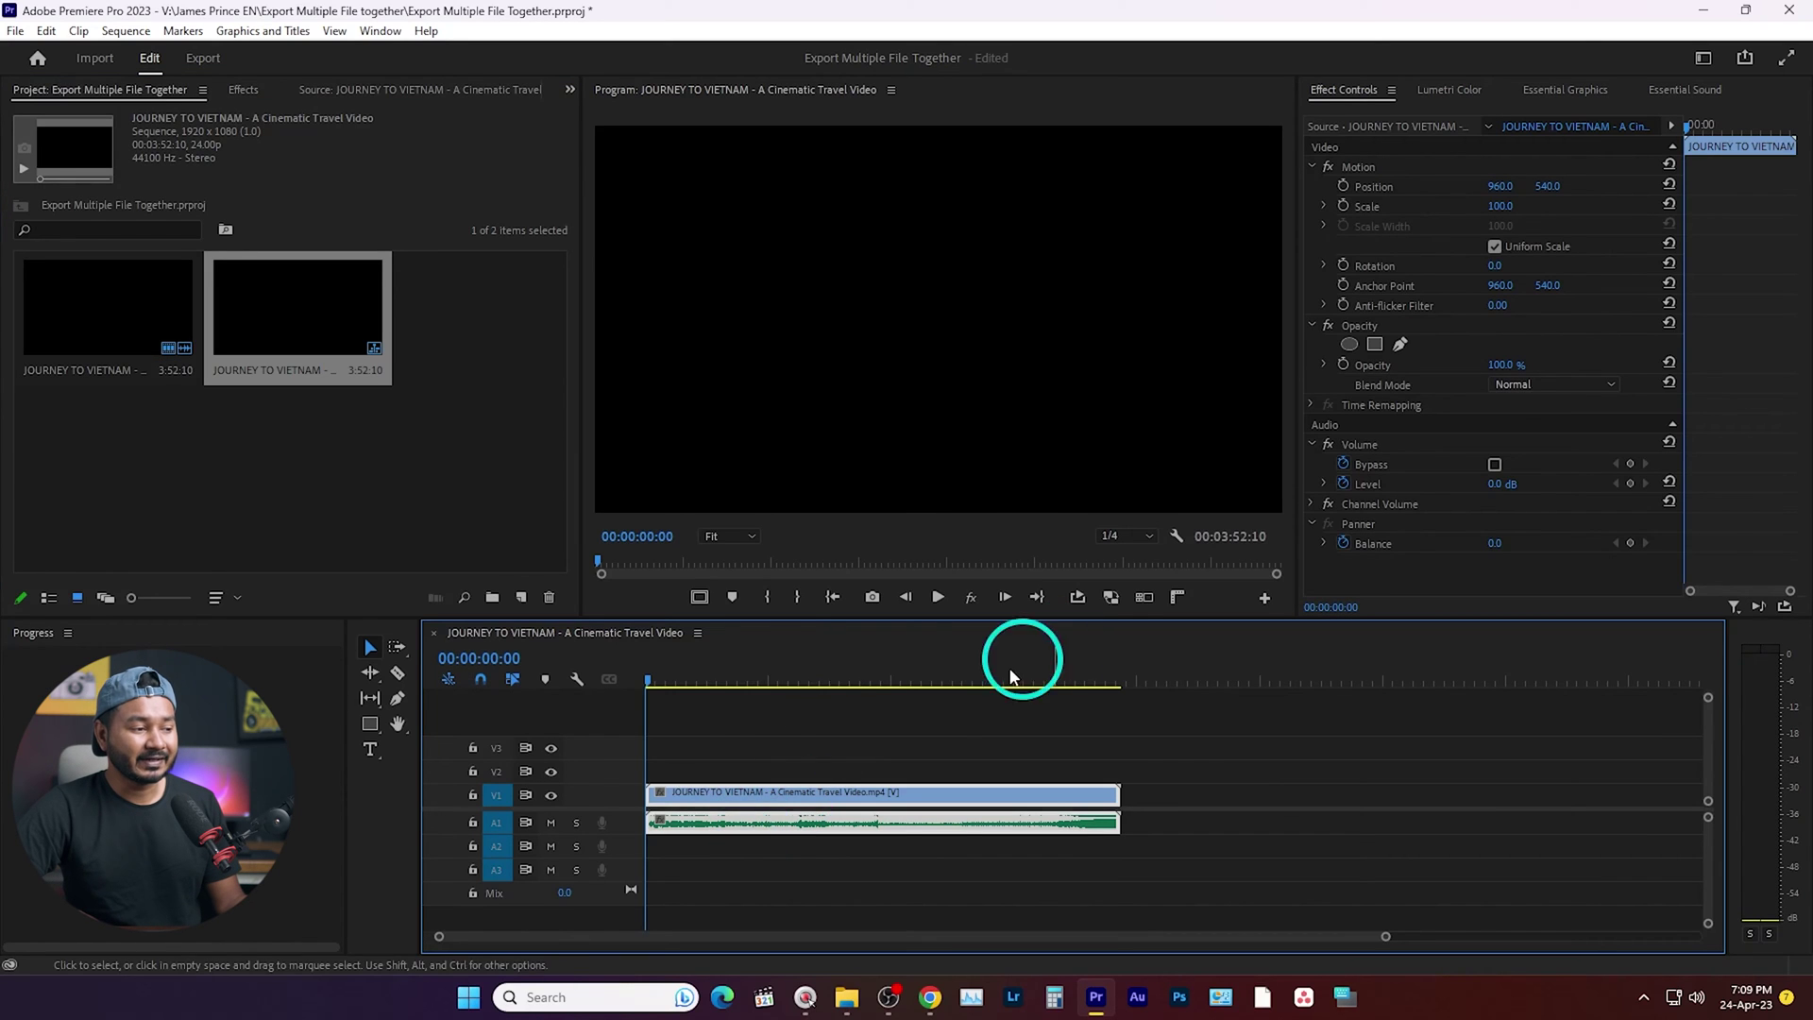
click(766, 685)
drag(765, 684, 798, 685)
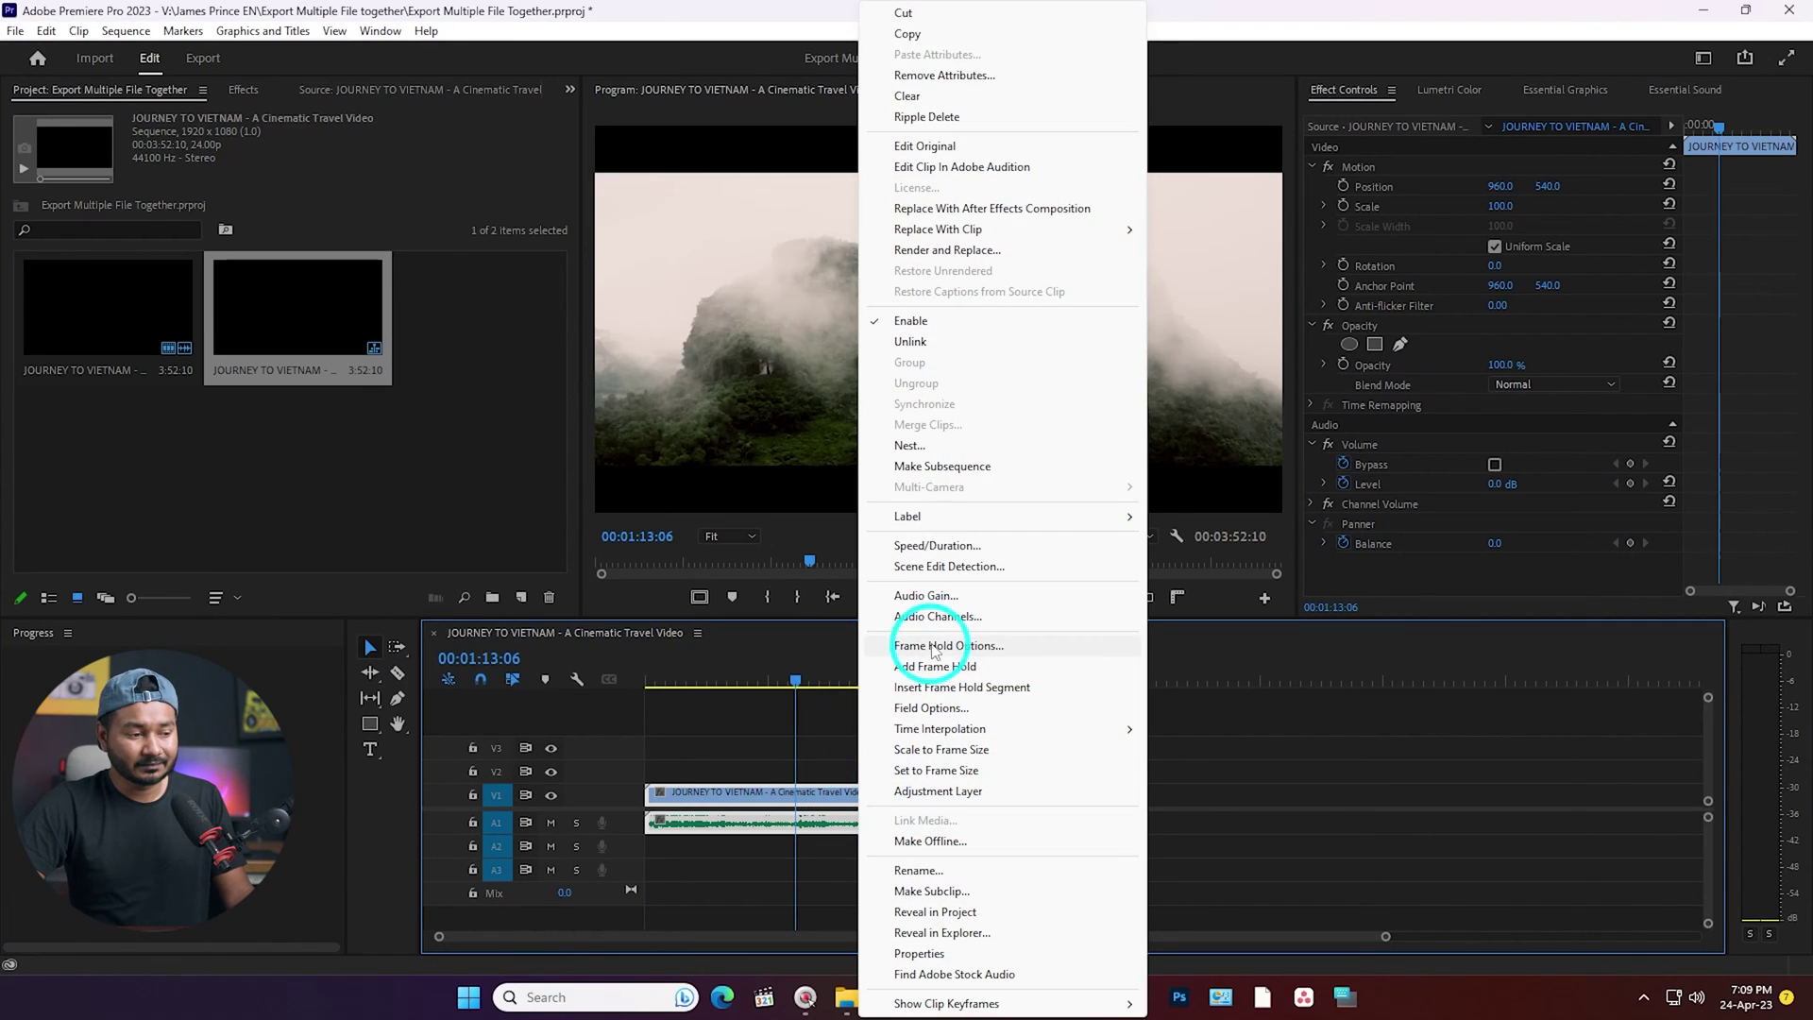
Analyze the travel clip with Scene Edit Detection, keeping cuts and a subclip bin enabled.
click(965, 567)
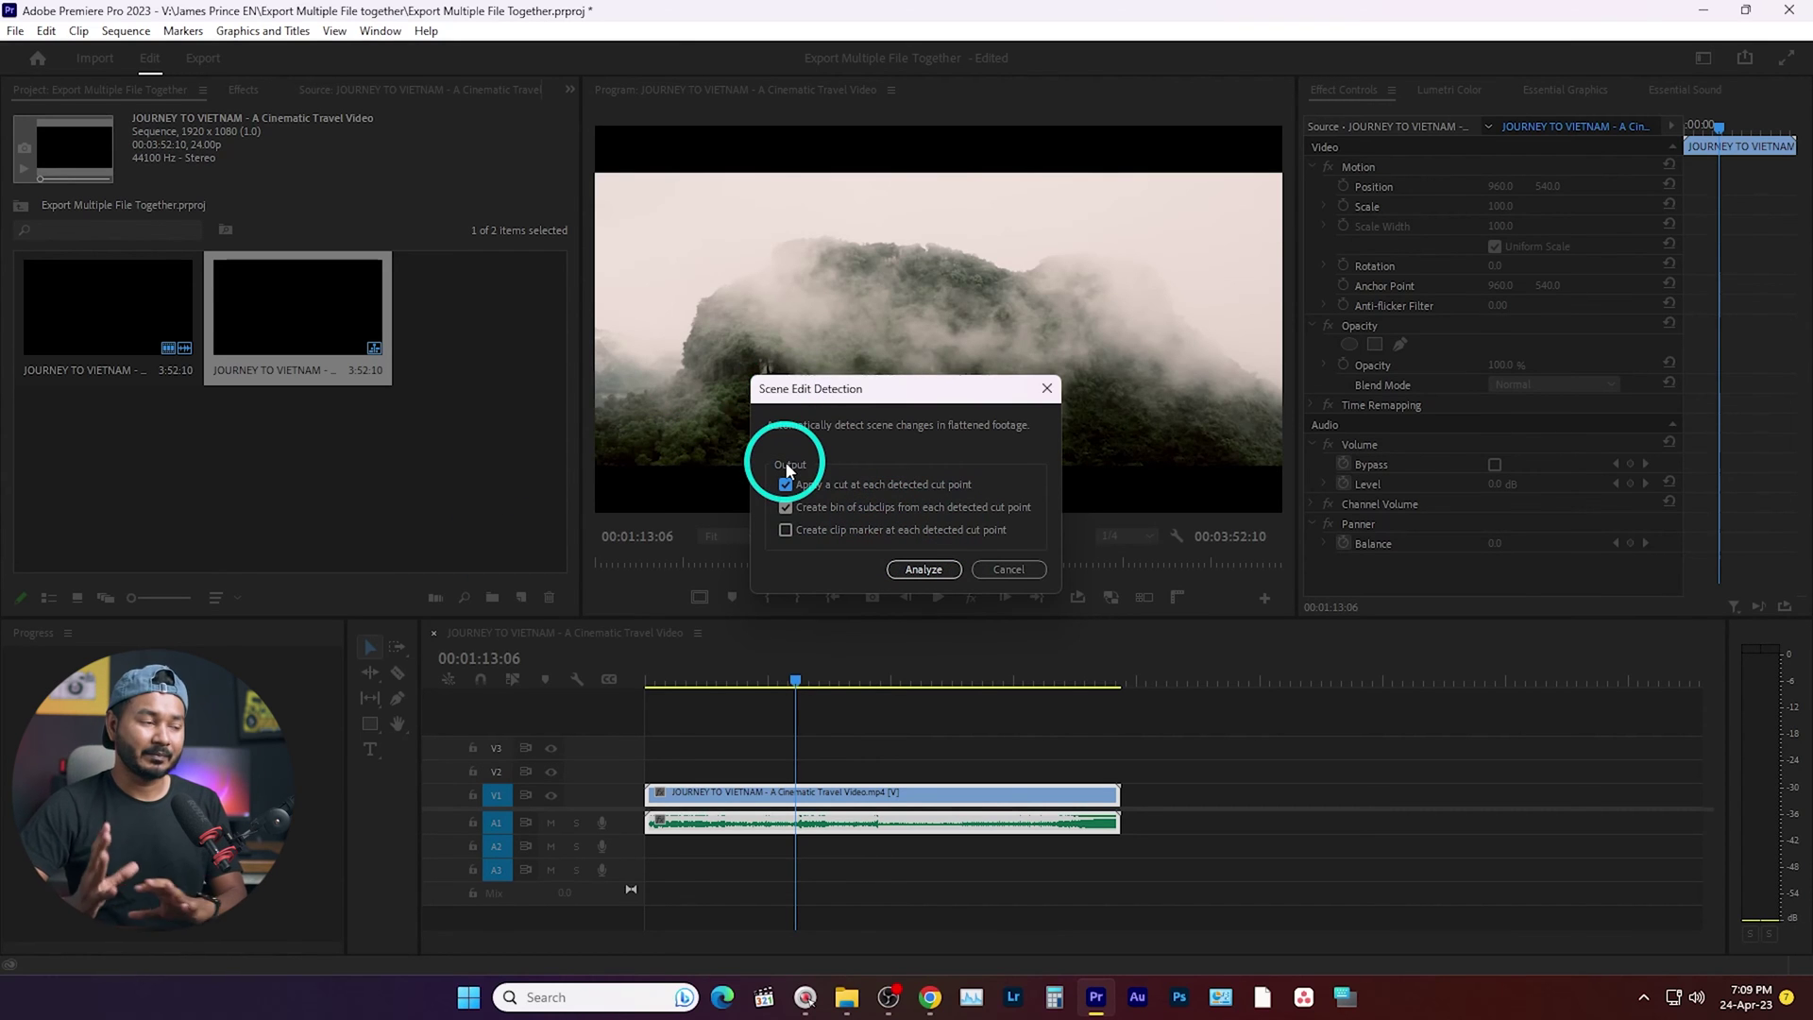
click(923, 571)
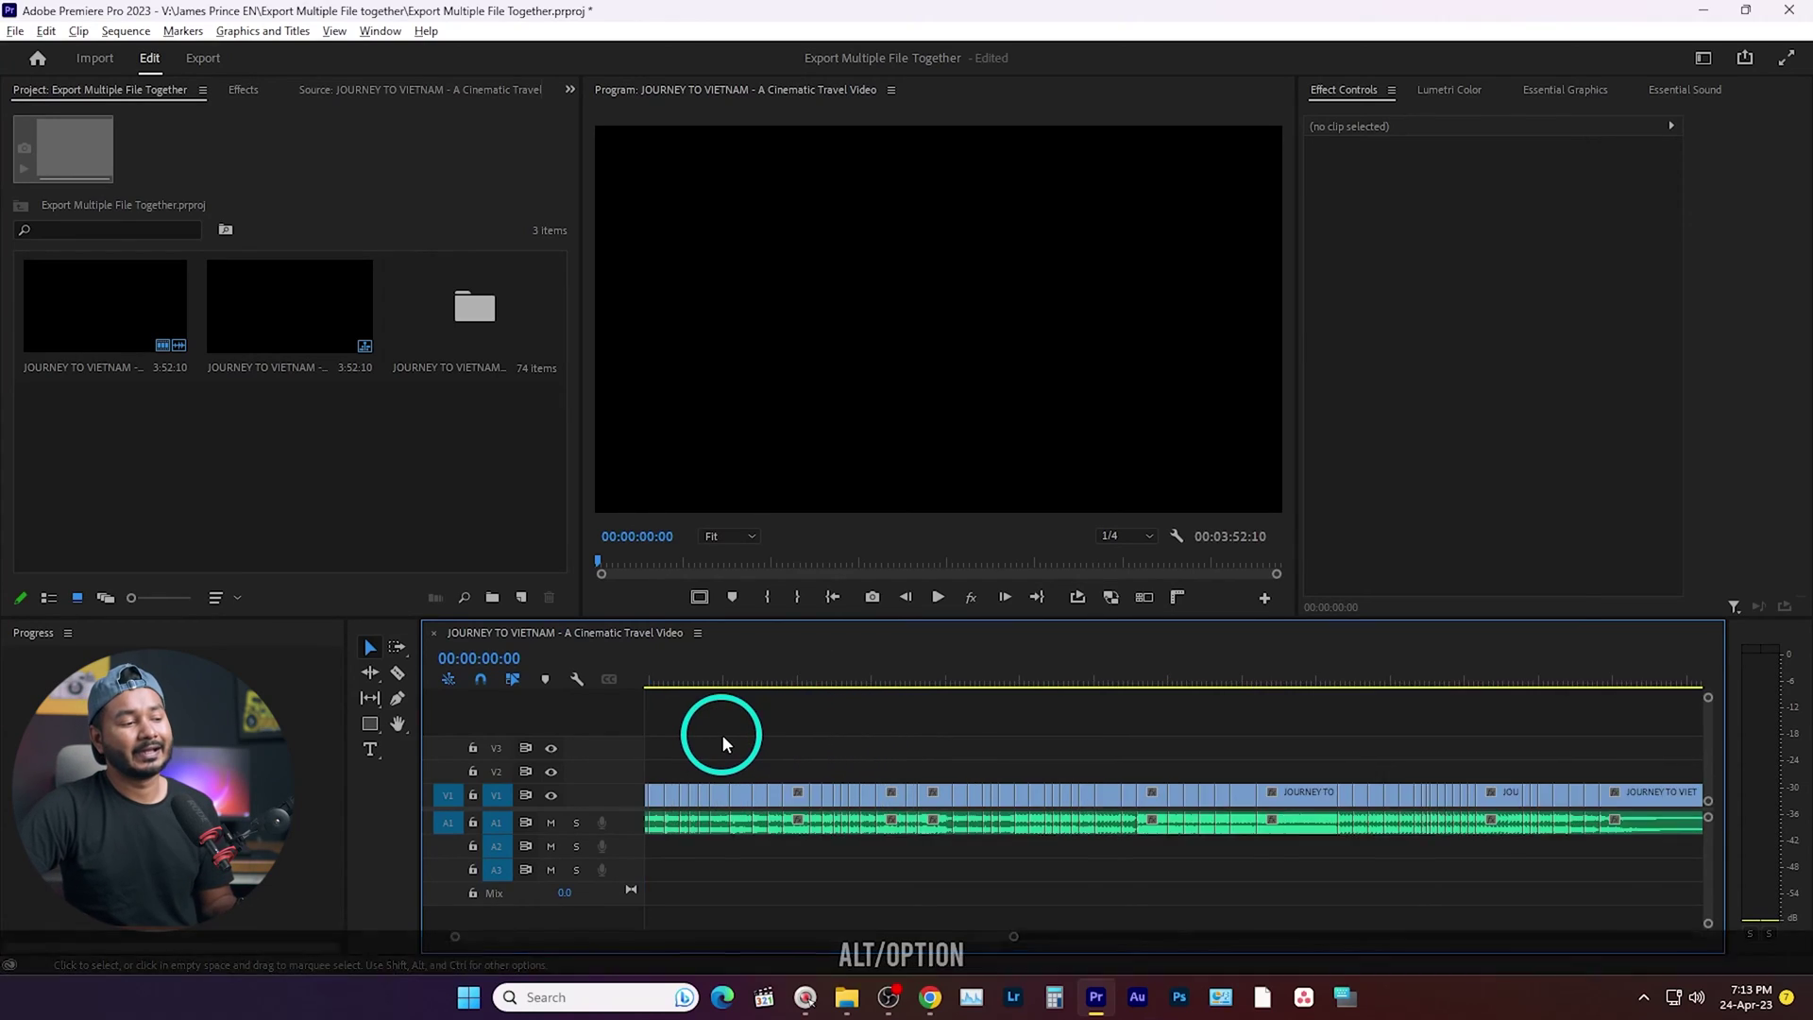
Set in and out points around a short scene near the sequence start.
click(711, 682)
drag(713, 682, 763, 686)
key(ctrl+k)
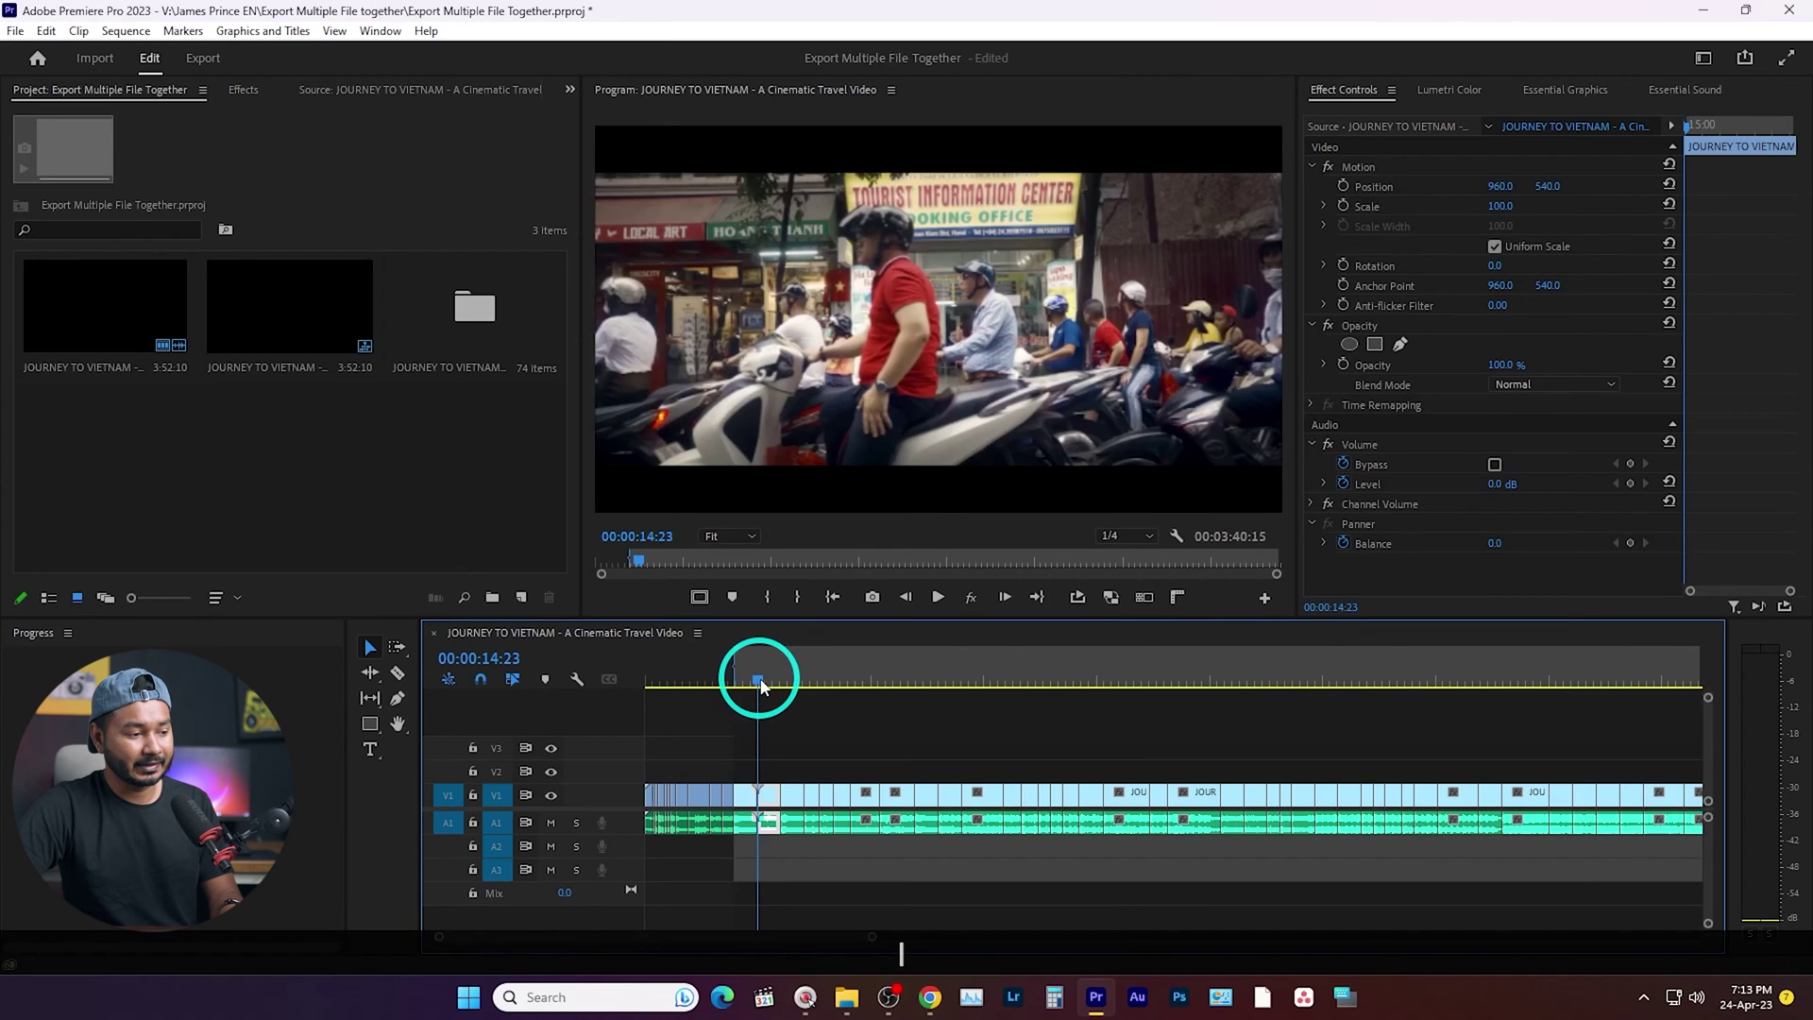
key(o)
key(Up)
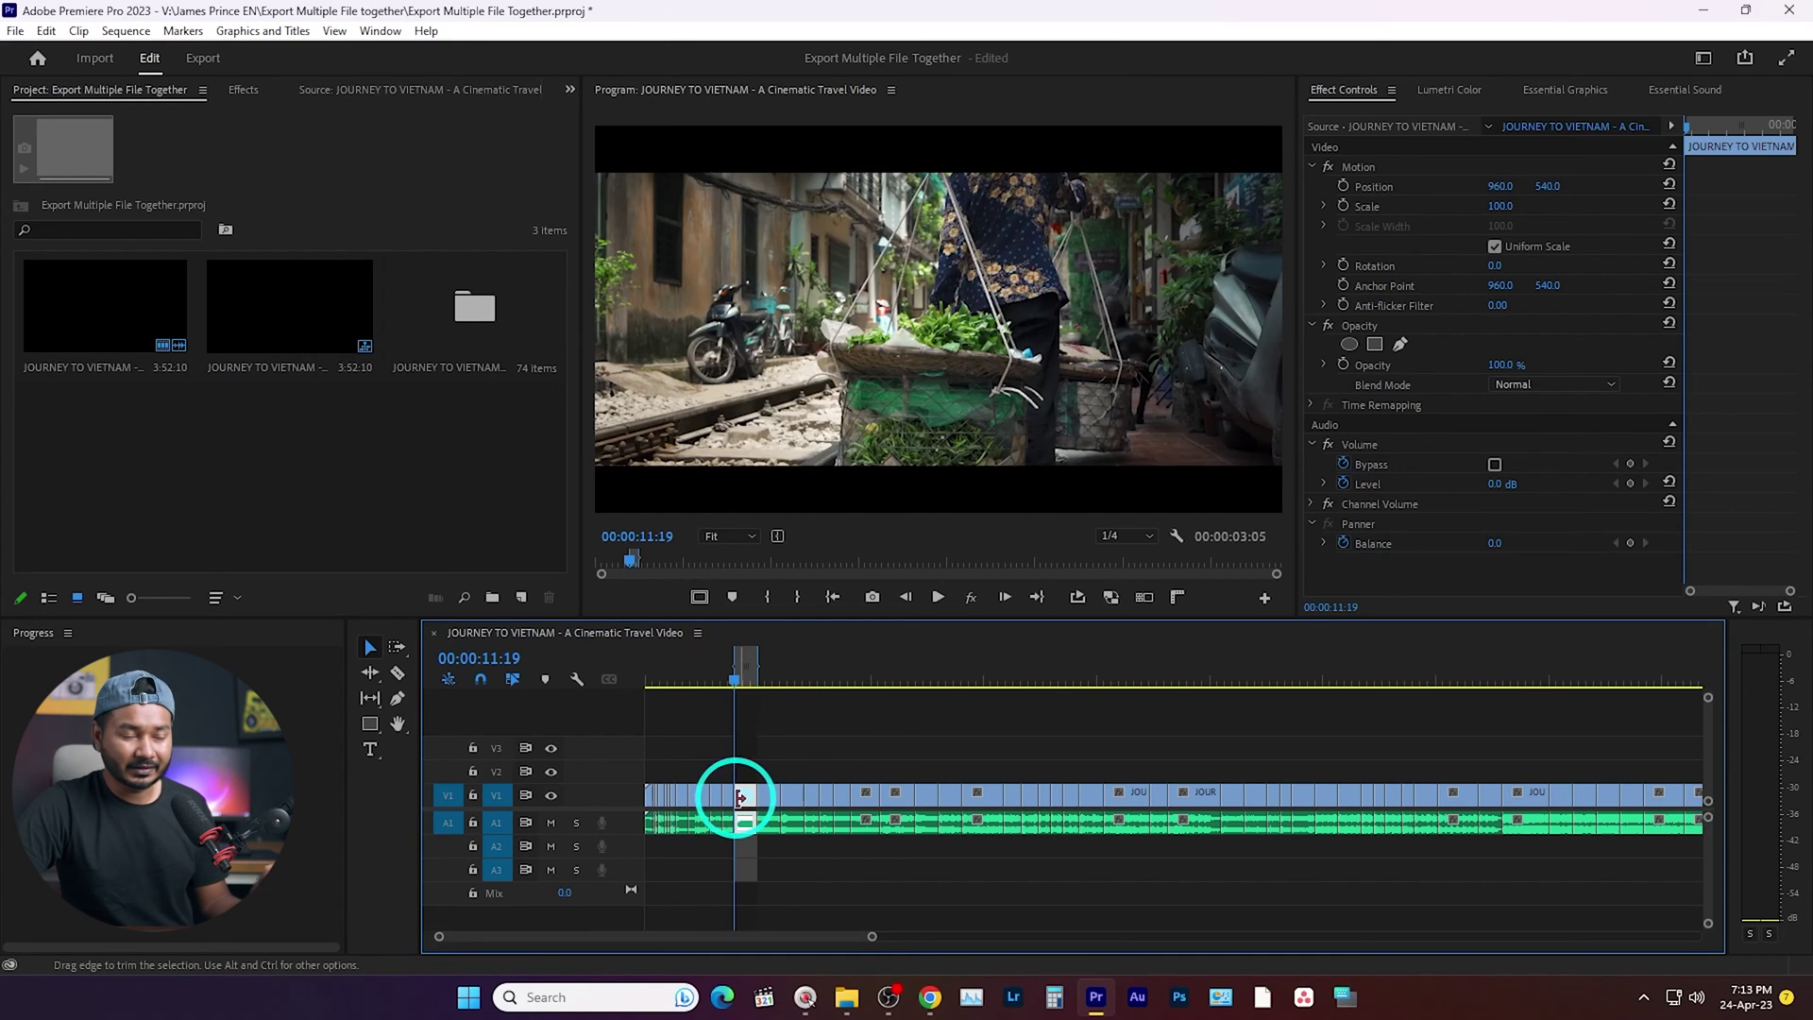
Confirm the Export tab range stays Source In/Out, then go back to Edit.
click(205, 58)
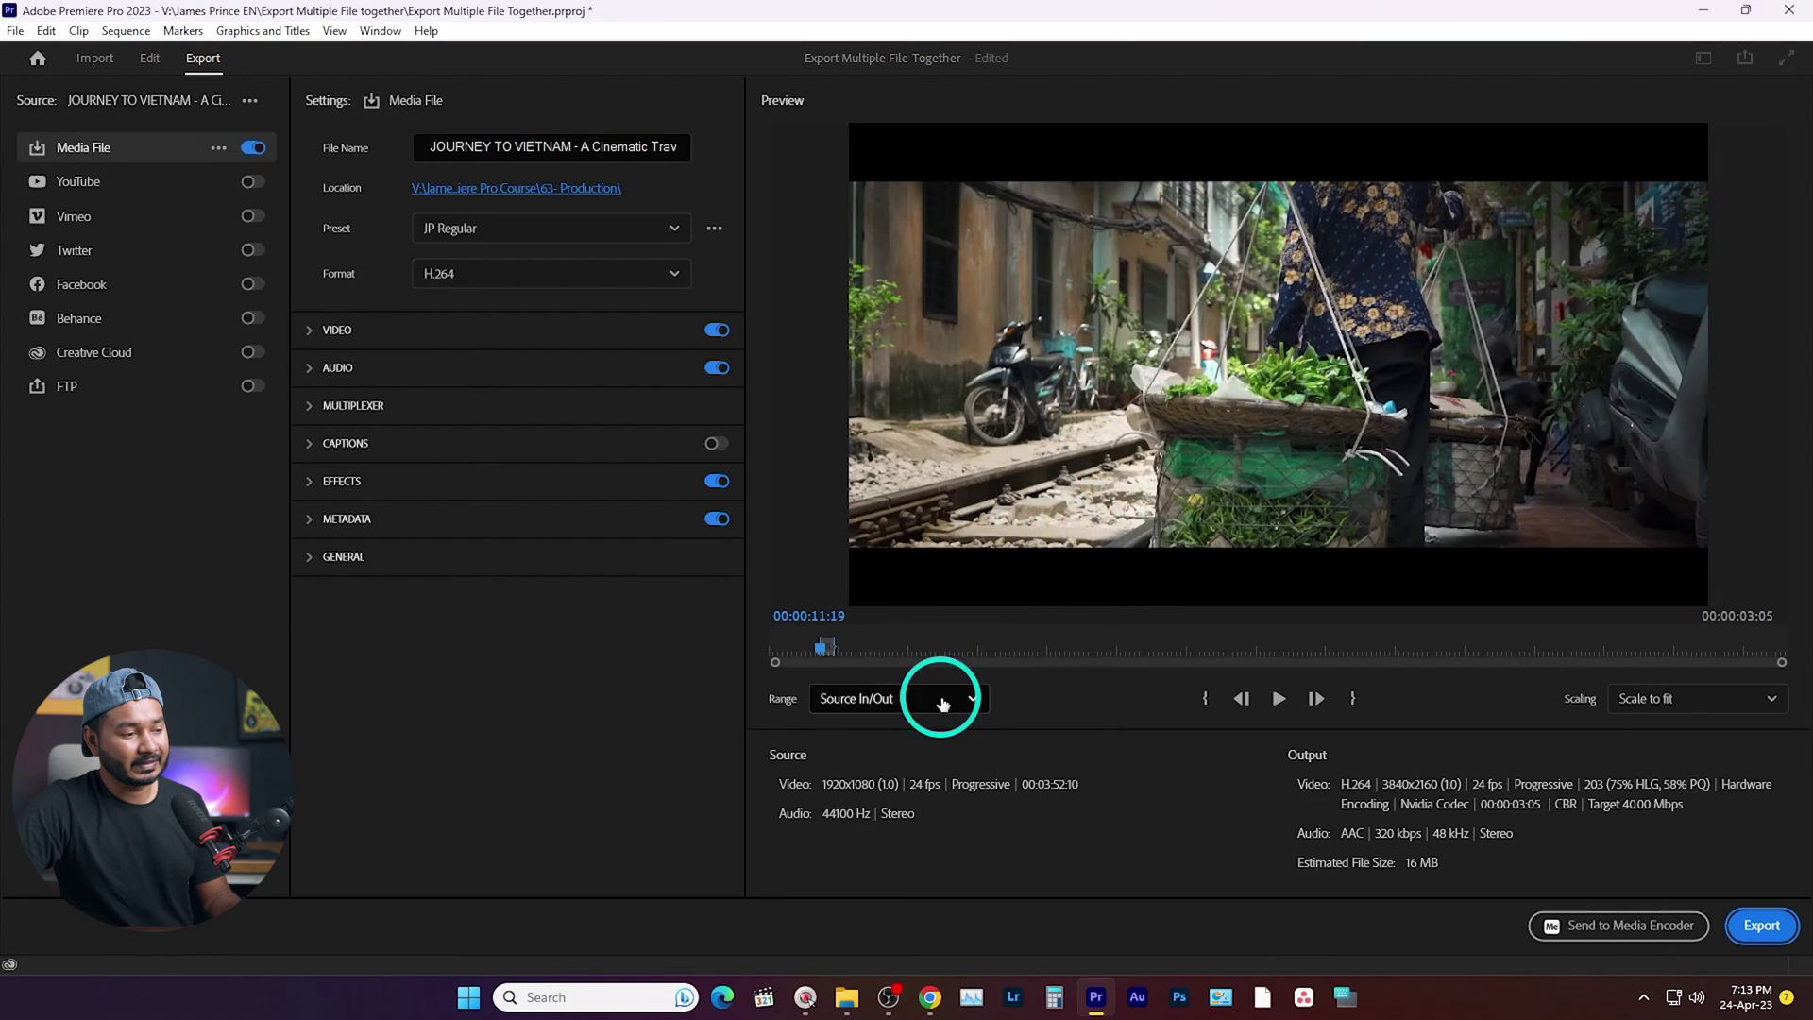
click(935, 699)
click(911, 767)
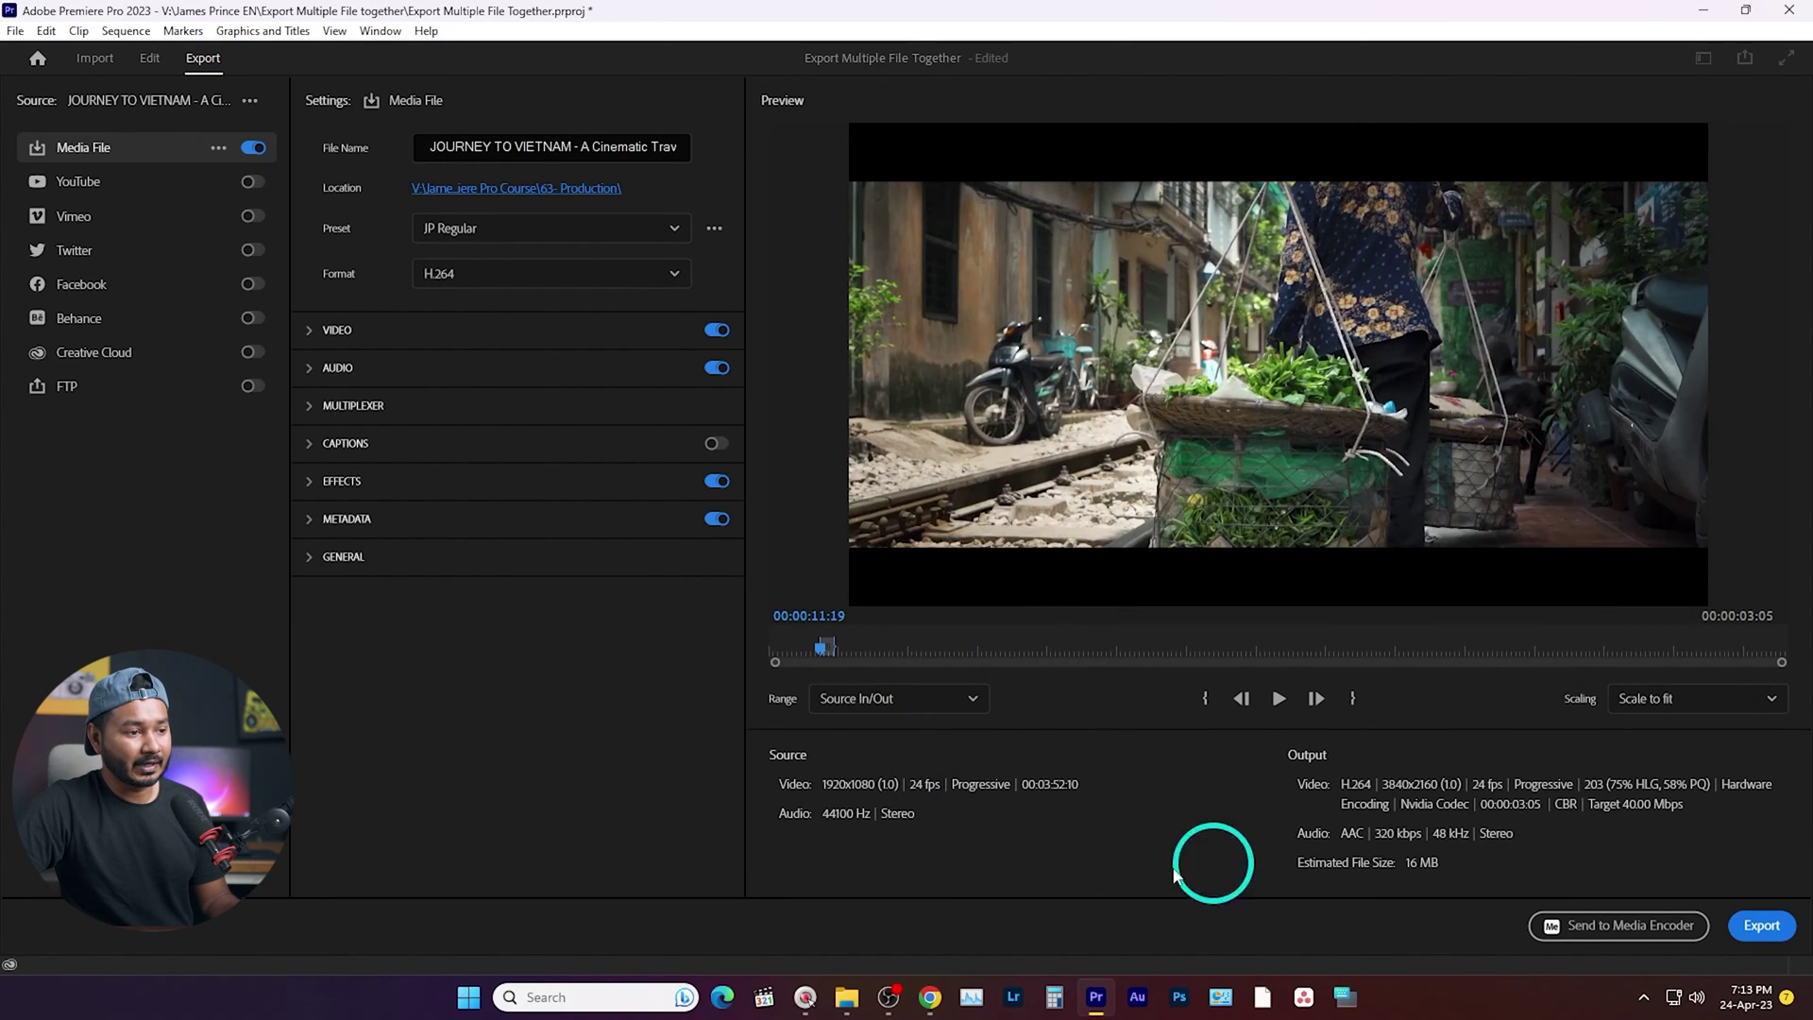
click(150, 59)
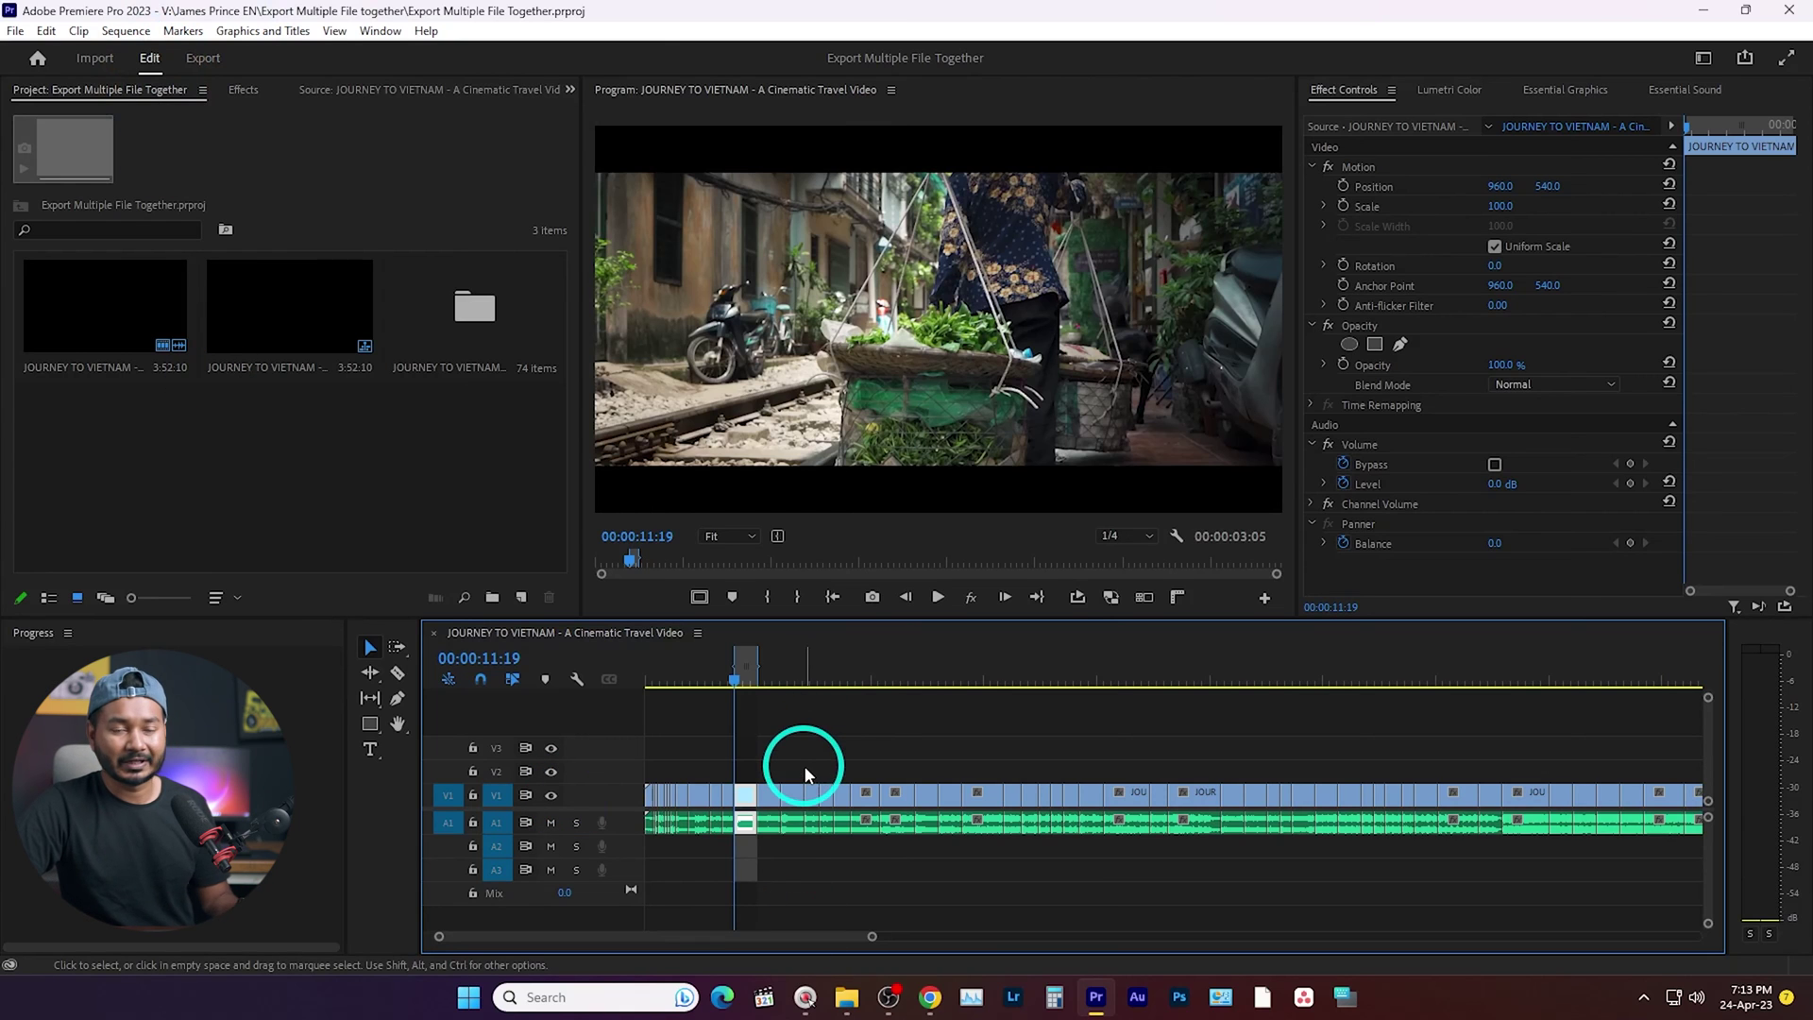
Deselect the sequence clips and open the Scene Edit Detection subclip bin.
click(809, 713)
right_click(811, 694)
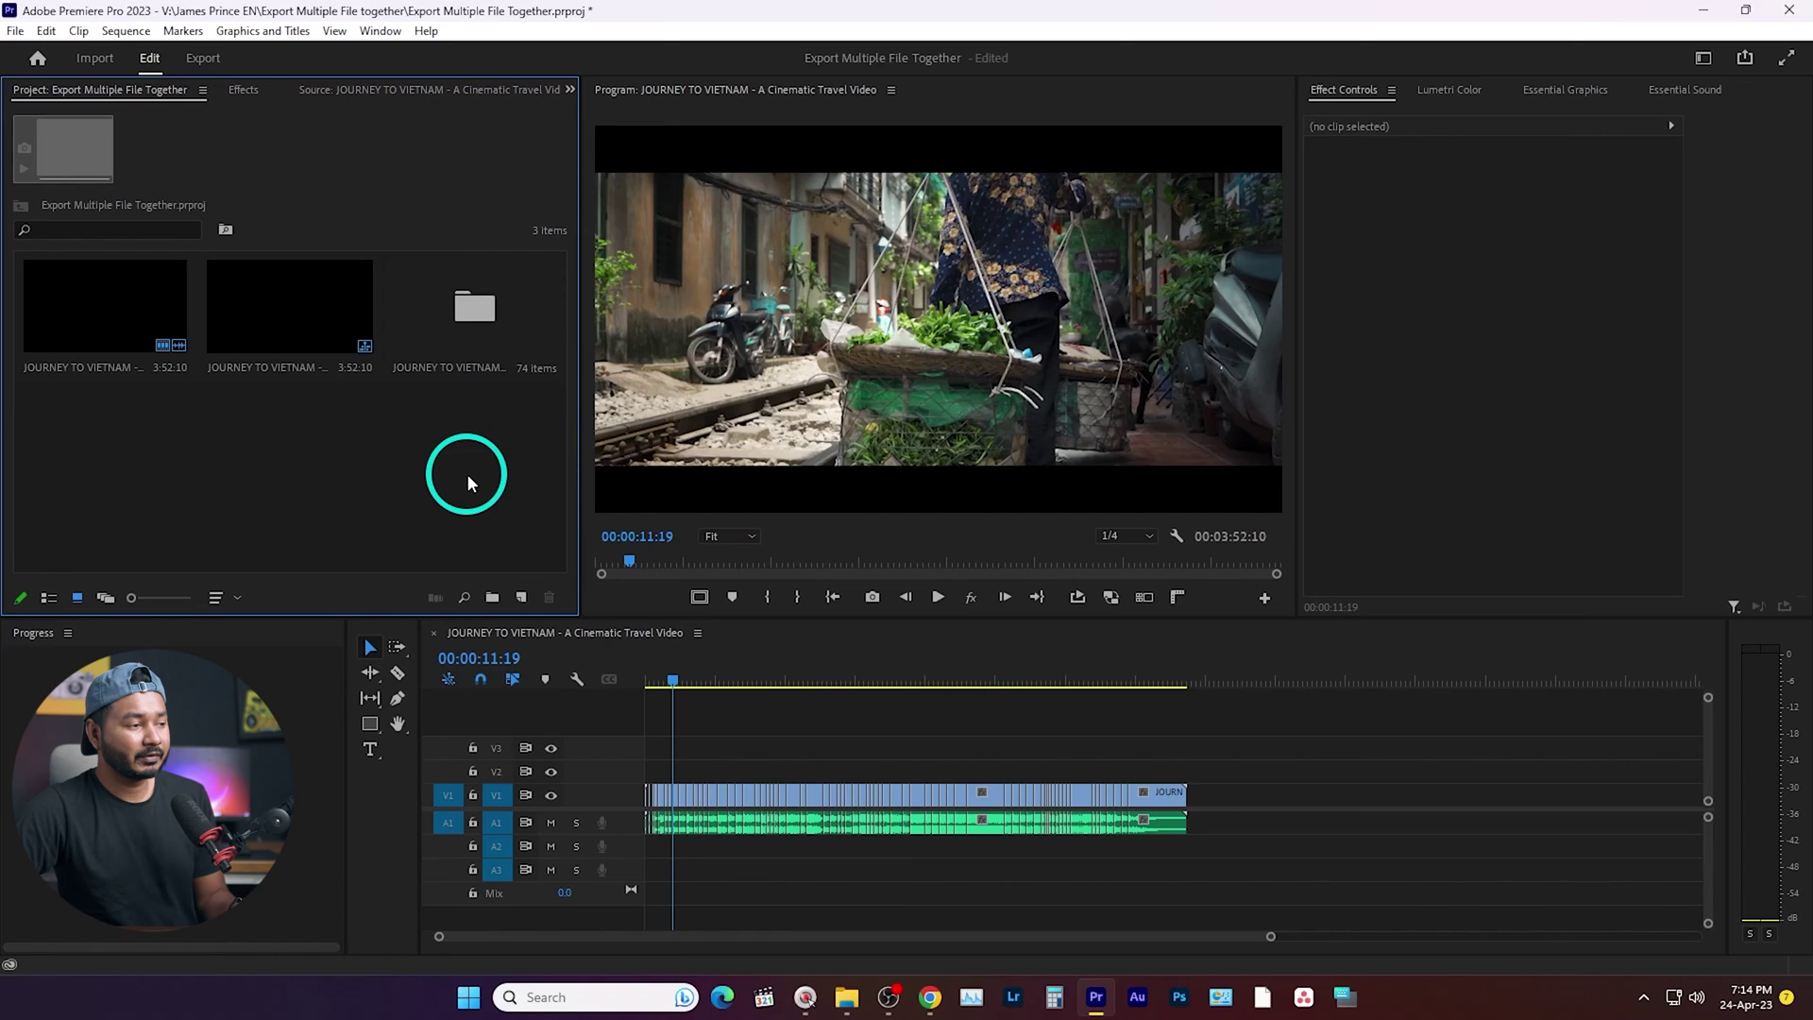
double_click(475, 310)
scroll(380, 447, down, 3)
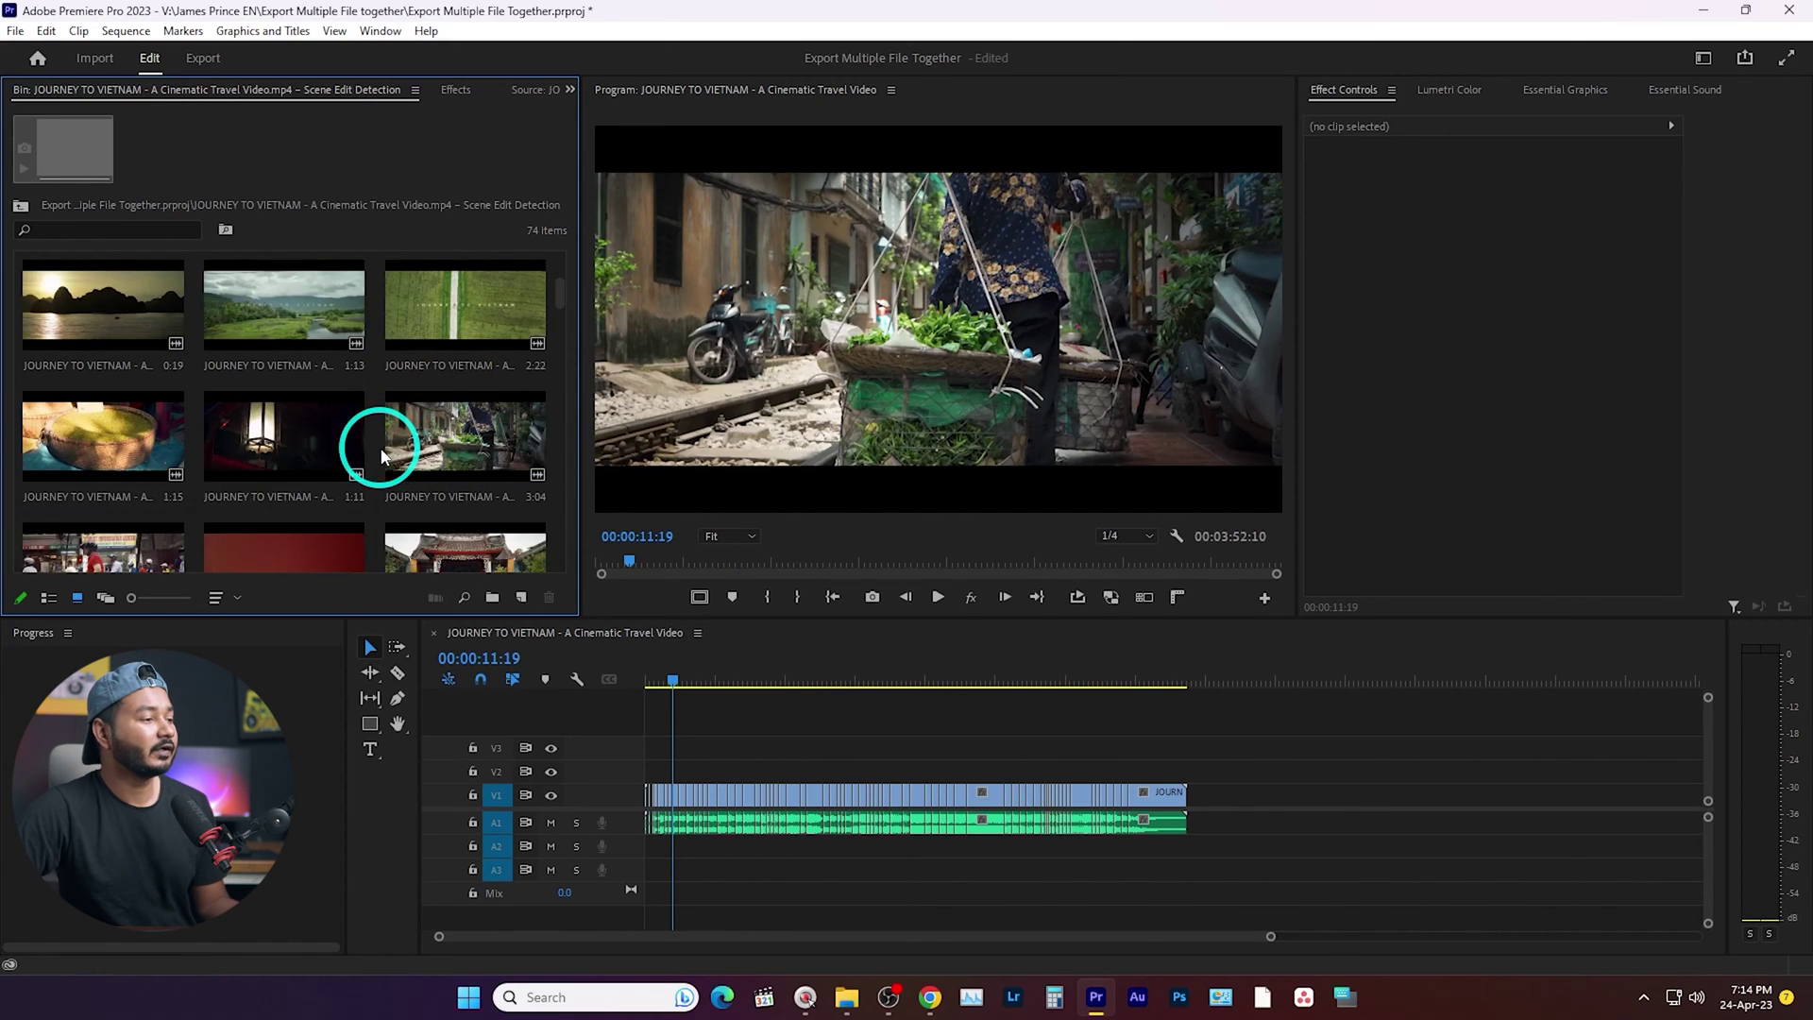
scroll(130, 309, up, 3)
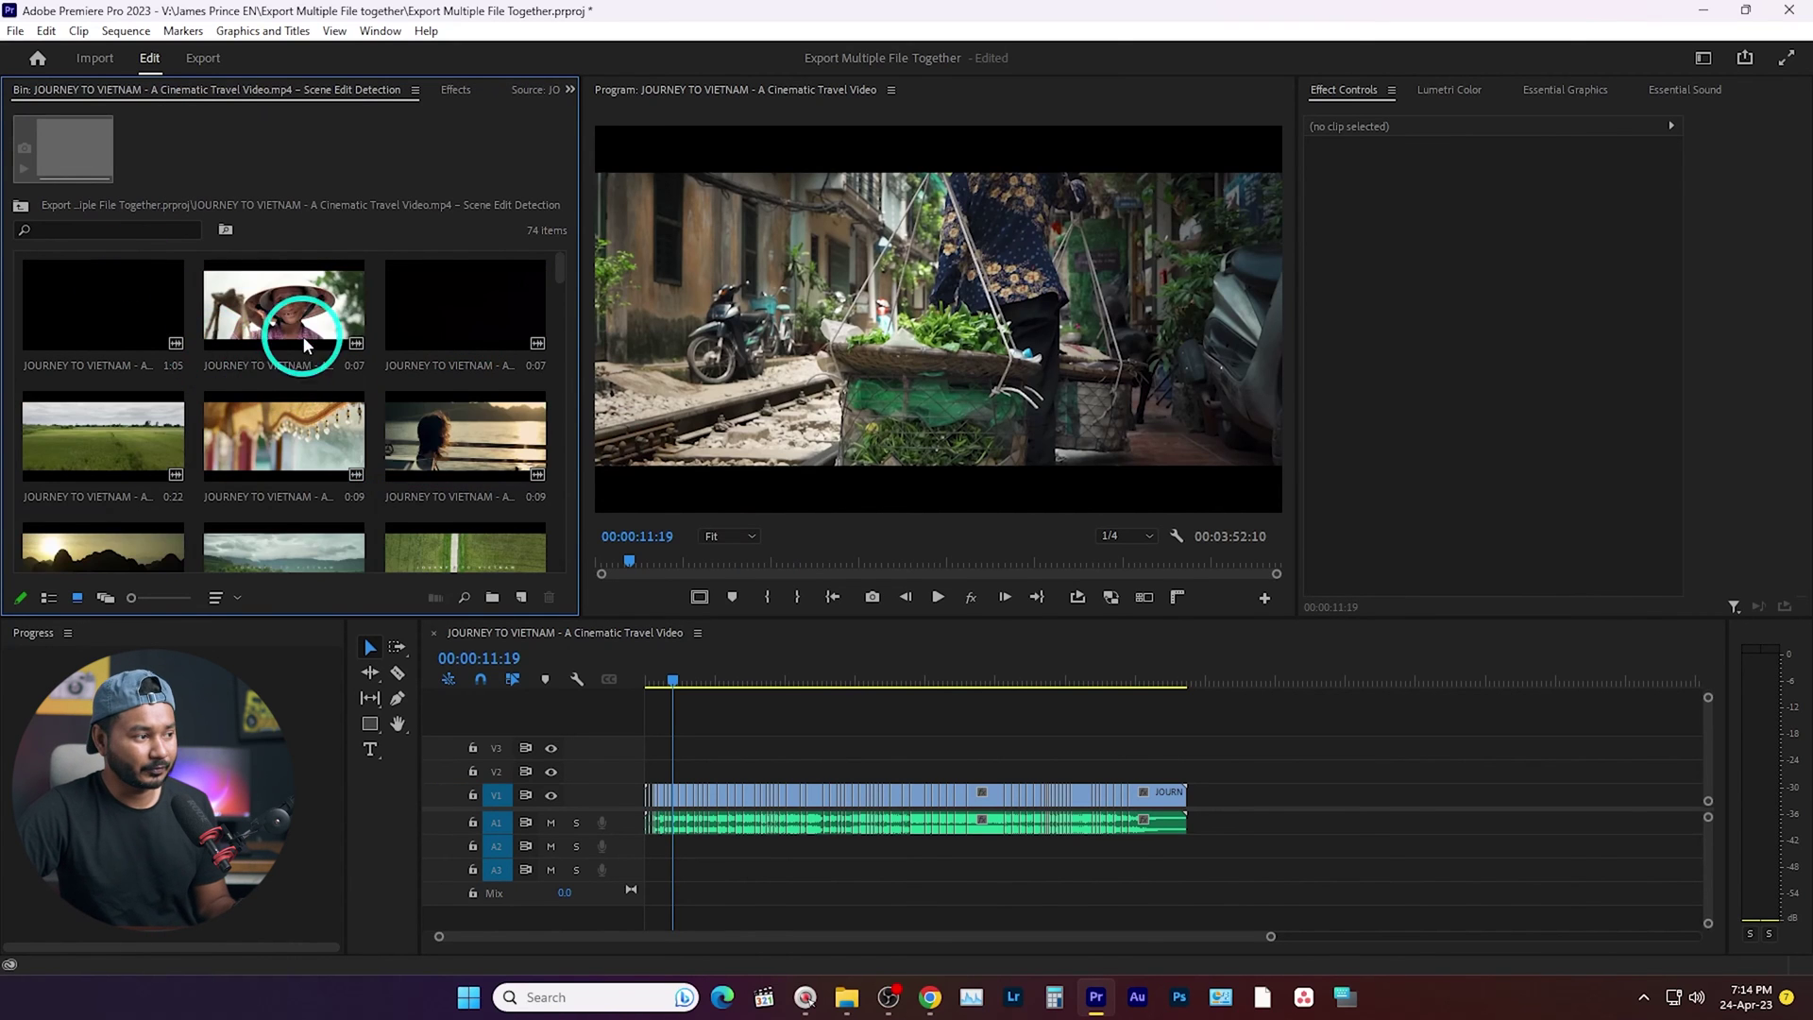
Select nine bin clips, from the conical-hat woman to the red festival and 5:11 town clips.
click(283, 305)
ctrl+click(446, 433)
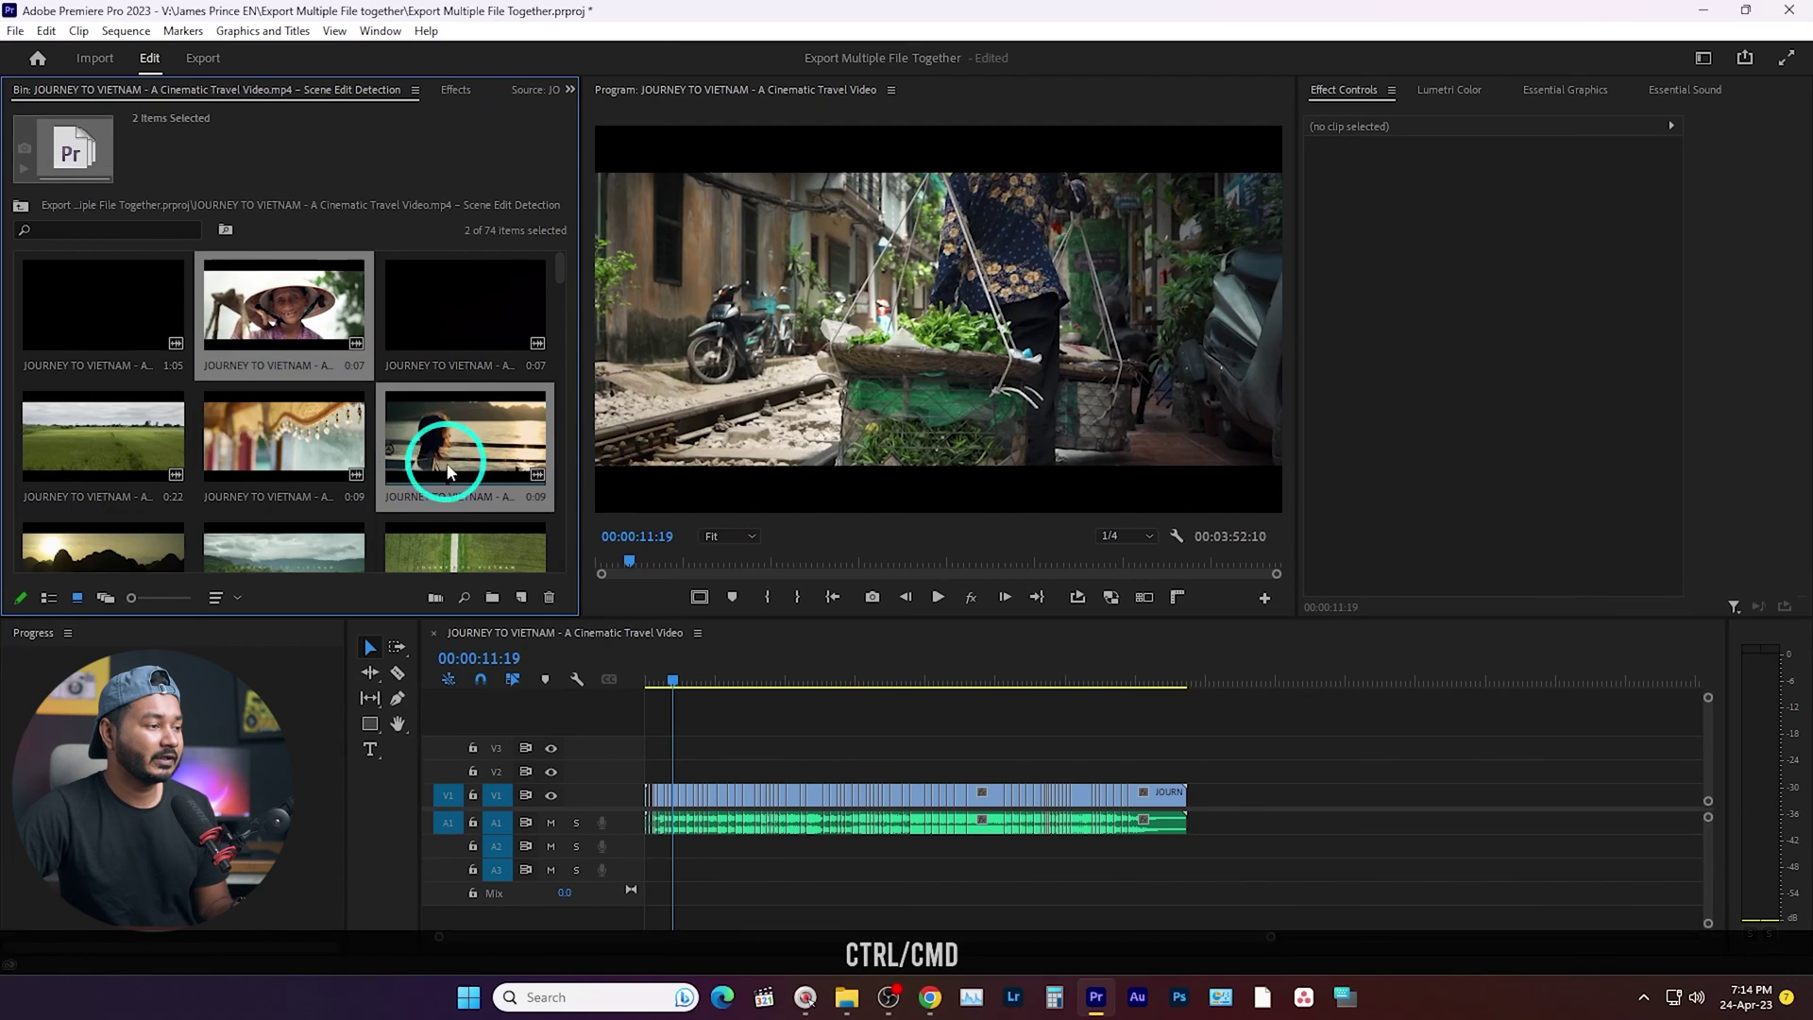
scroll(446, 483, down, 3)
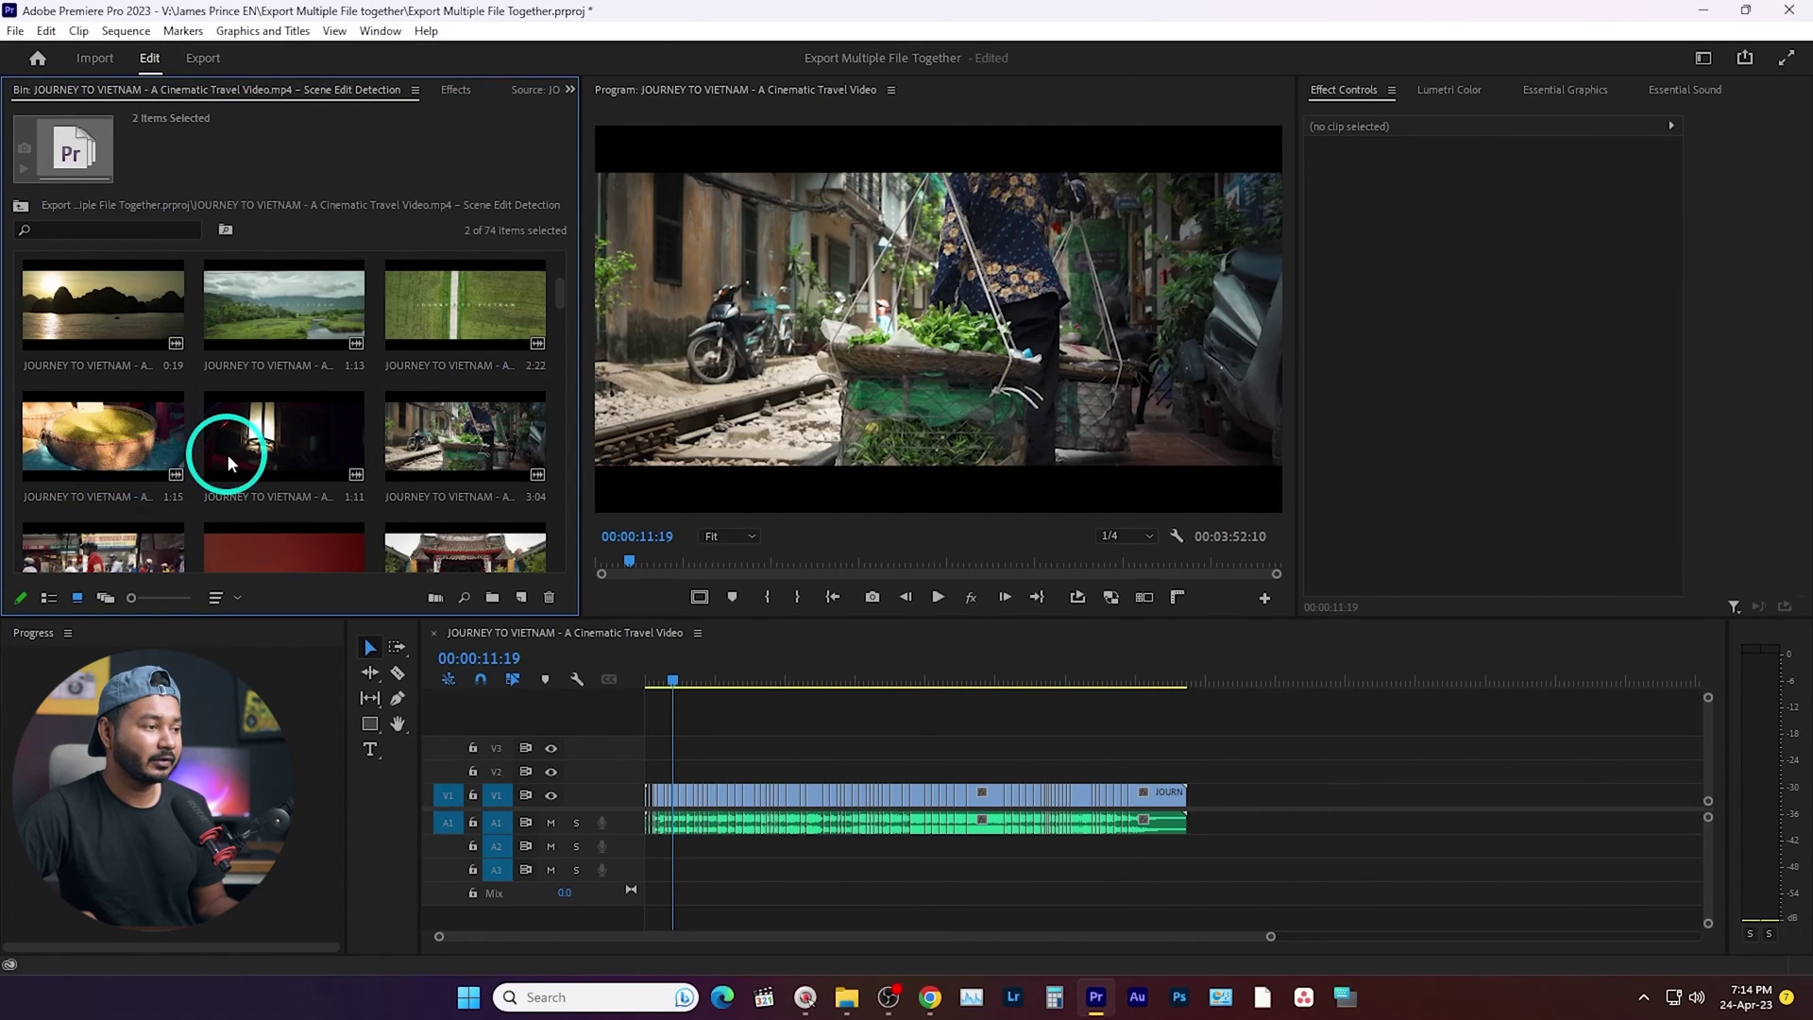
ctrl+click(102, 438)
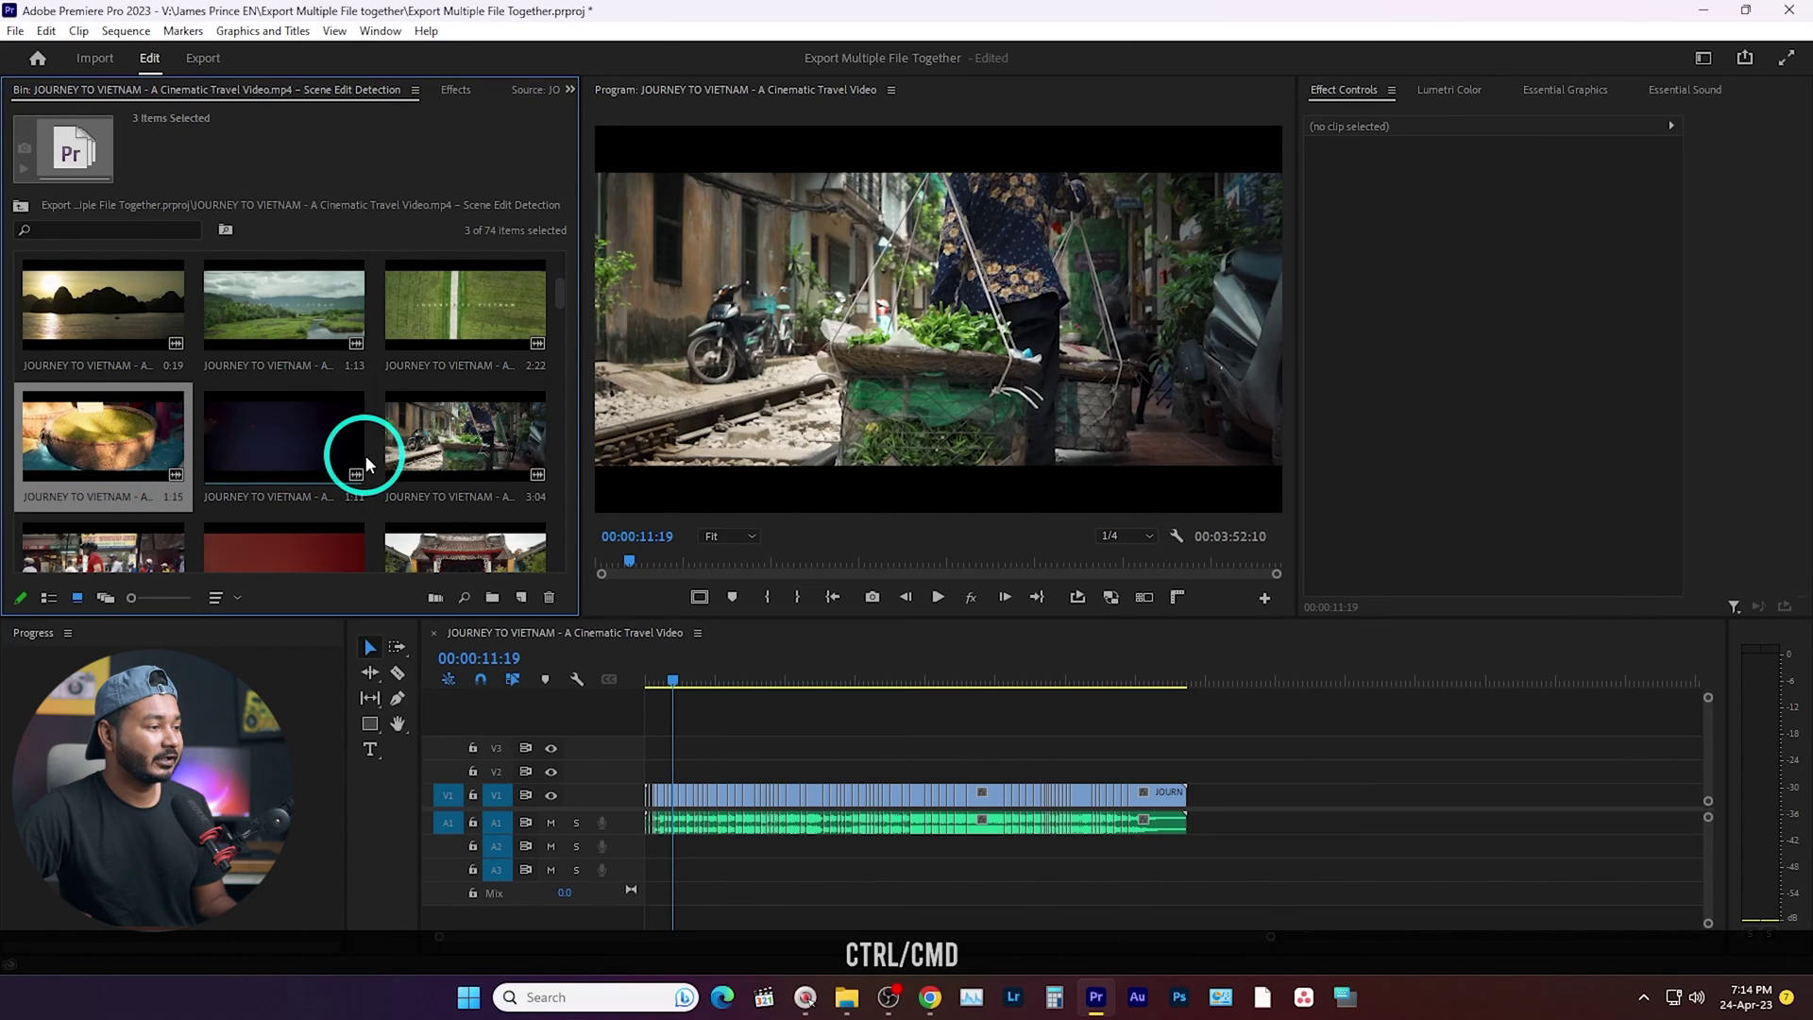
scroll(365, 455, down, 3)
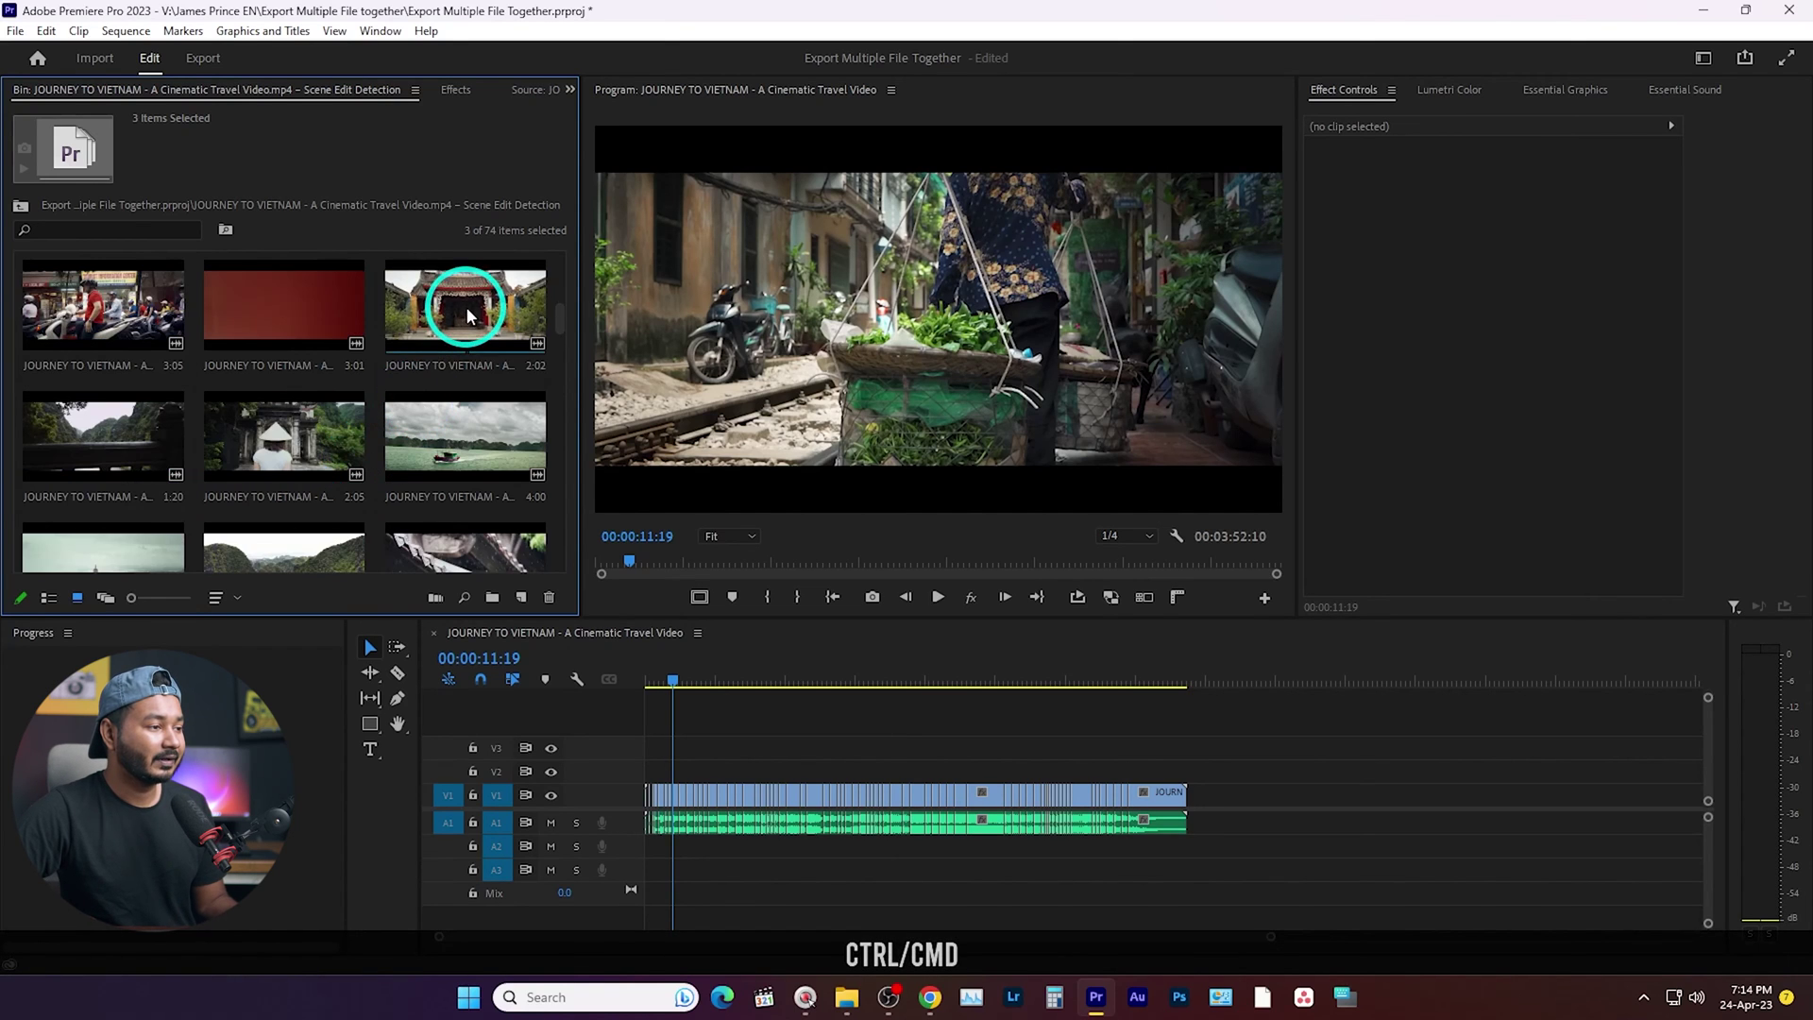
ctrl+click(465, 306)
ctrl+click(298, 454)
ctrl+click(460, 455)
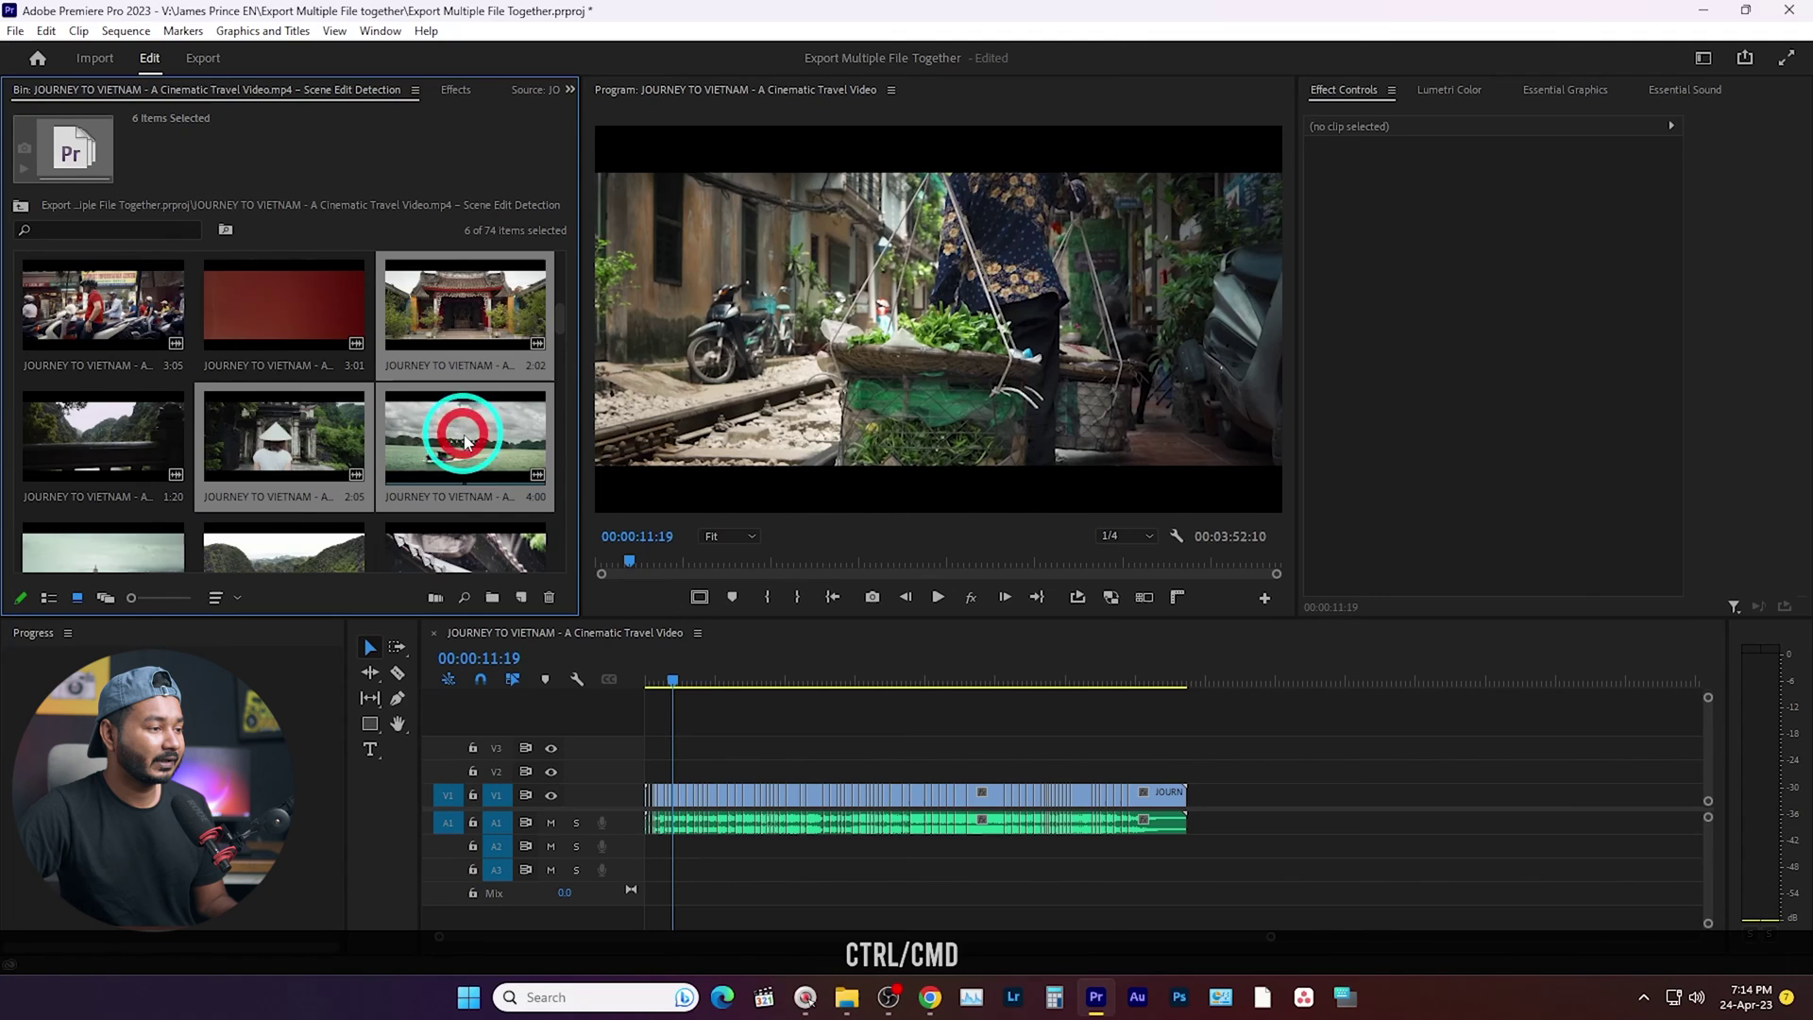
scroll(461, 454, down, 1)
ctrl+click(463, 439)
scroll(464, 439, down, 1)
ctrl+click(283, 439)
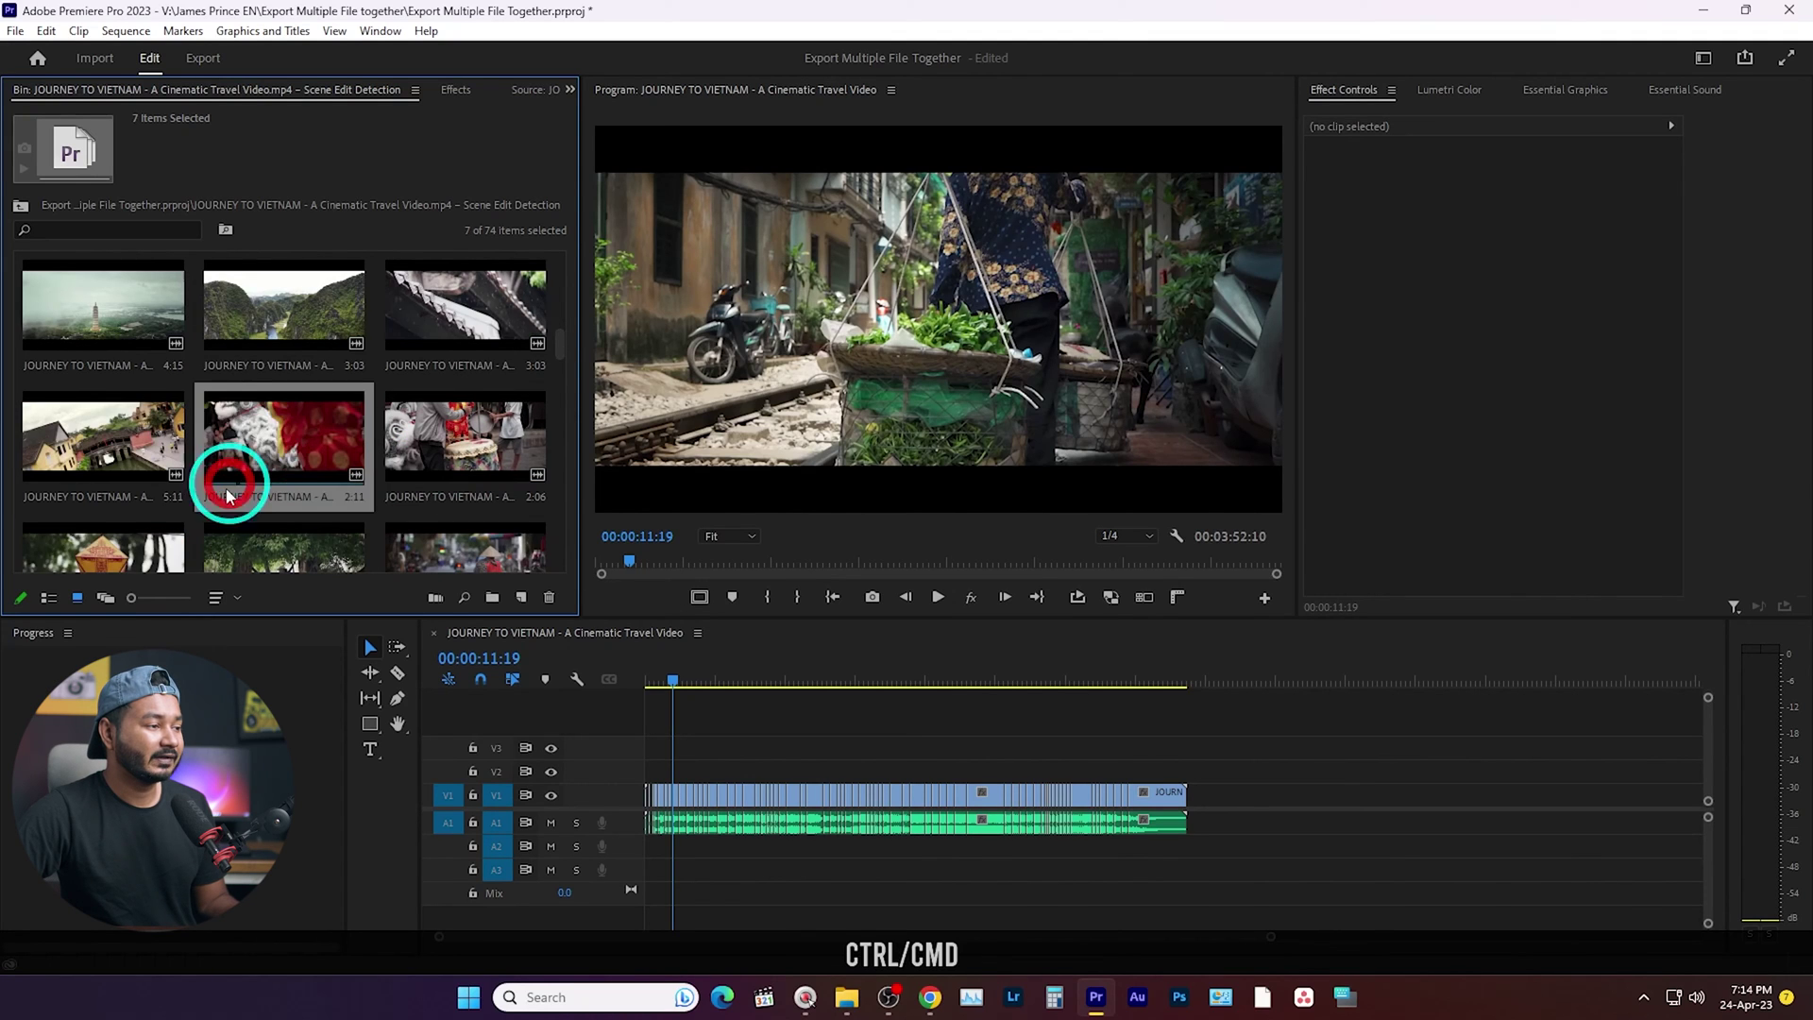
ctrl+click(103, 436)
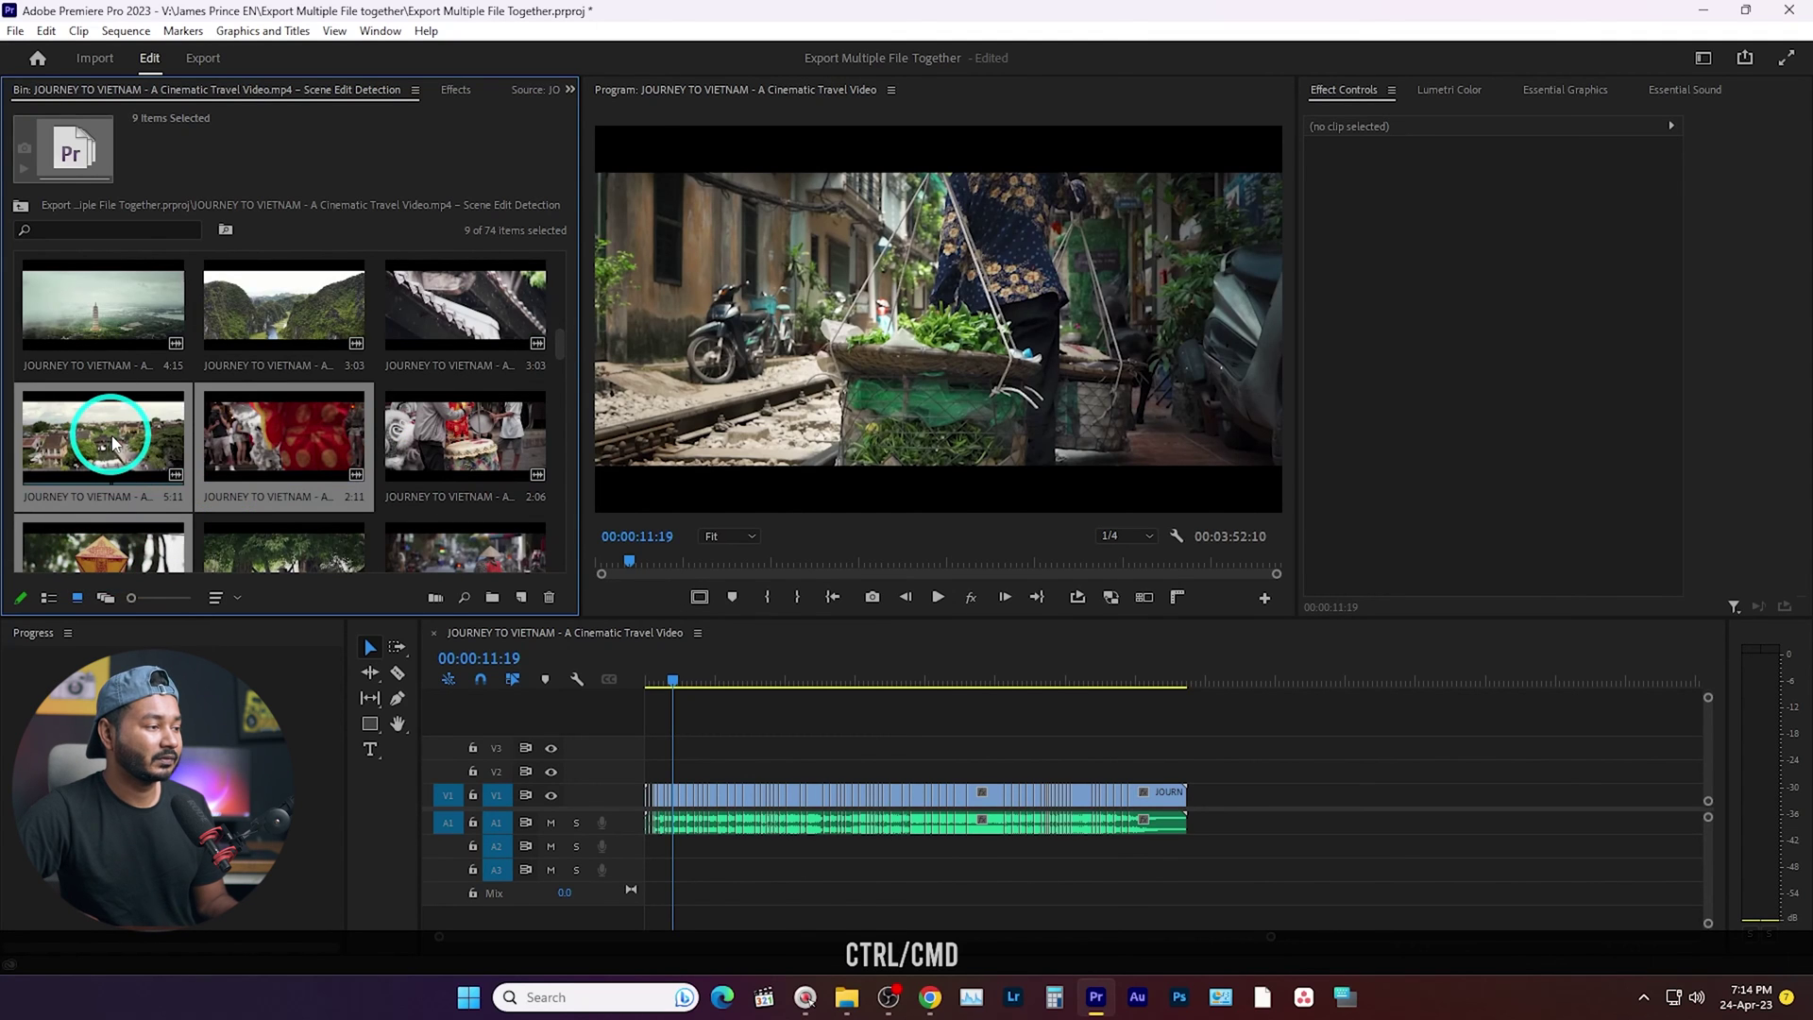
Drop the nine selected subclips onto V1/A1 after the travel footage and move the playhead there.
drag(104, 437, 1338, 790)
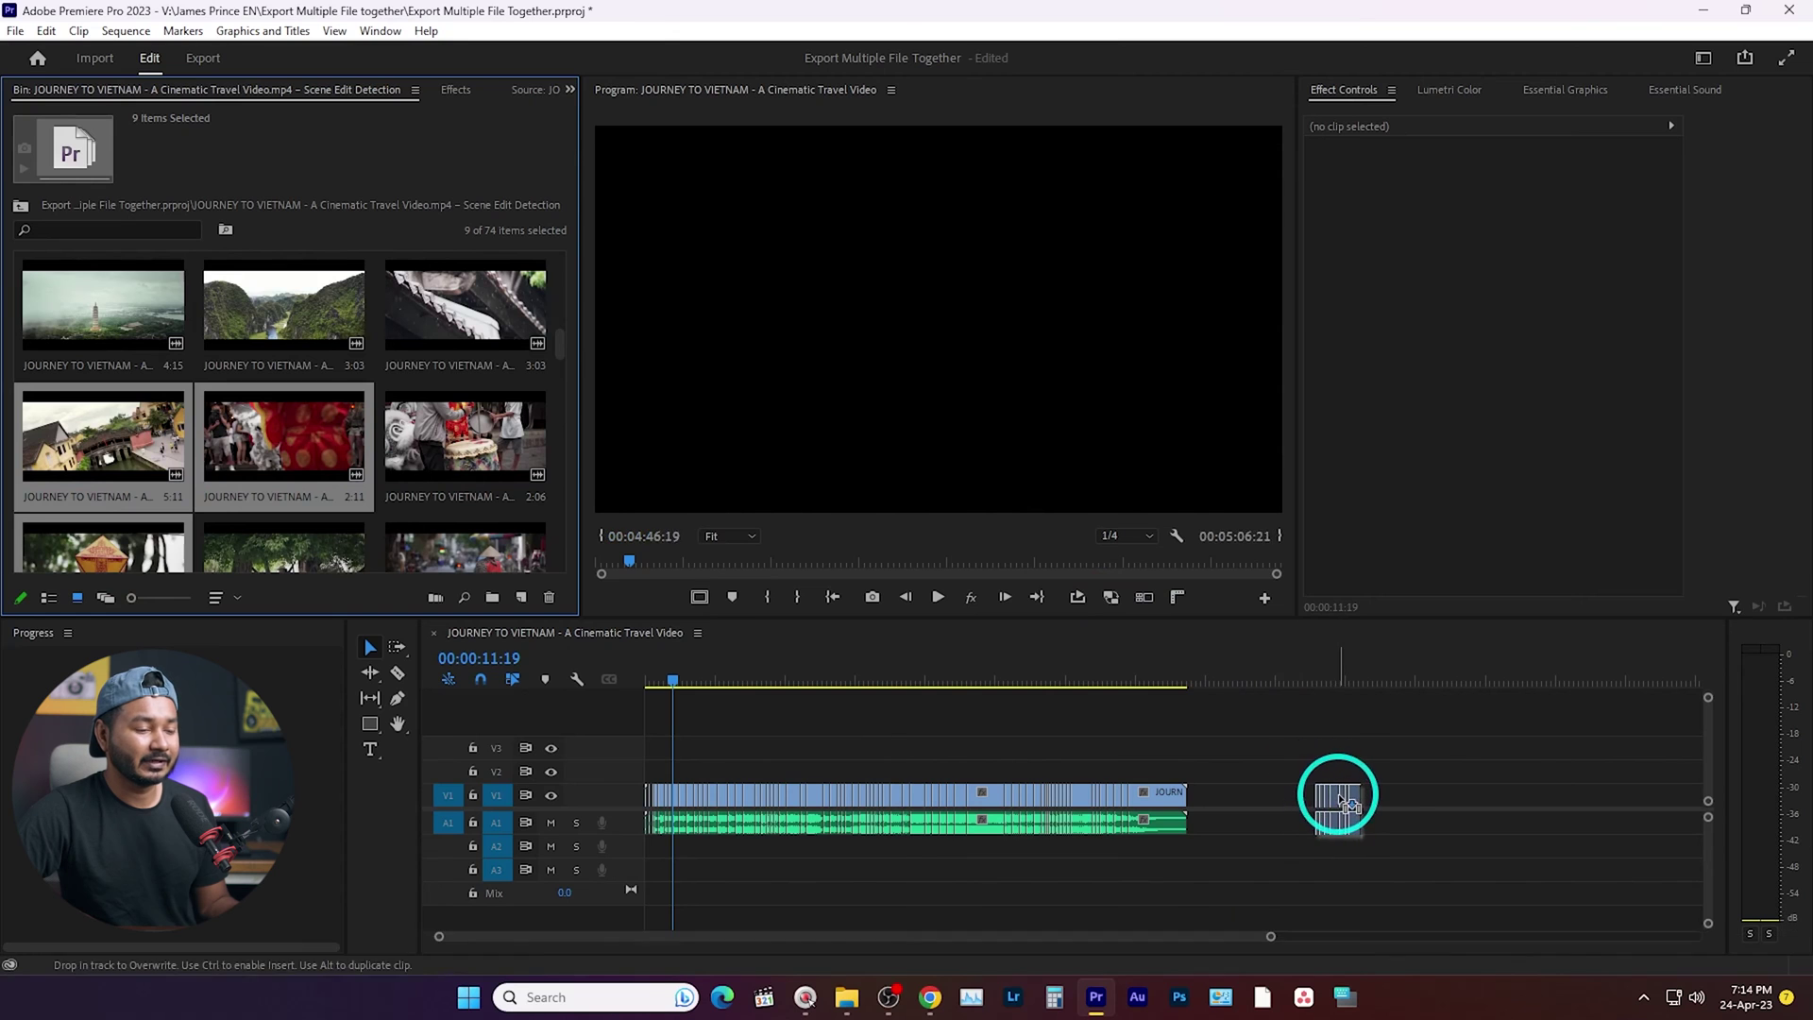
scroll(1376, 773, down, 3)
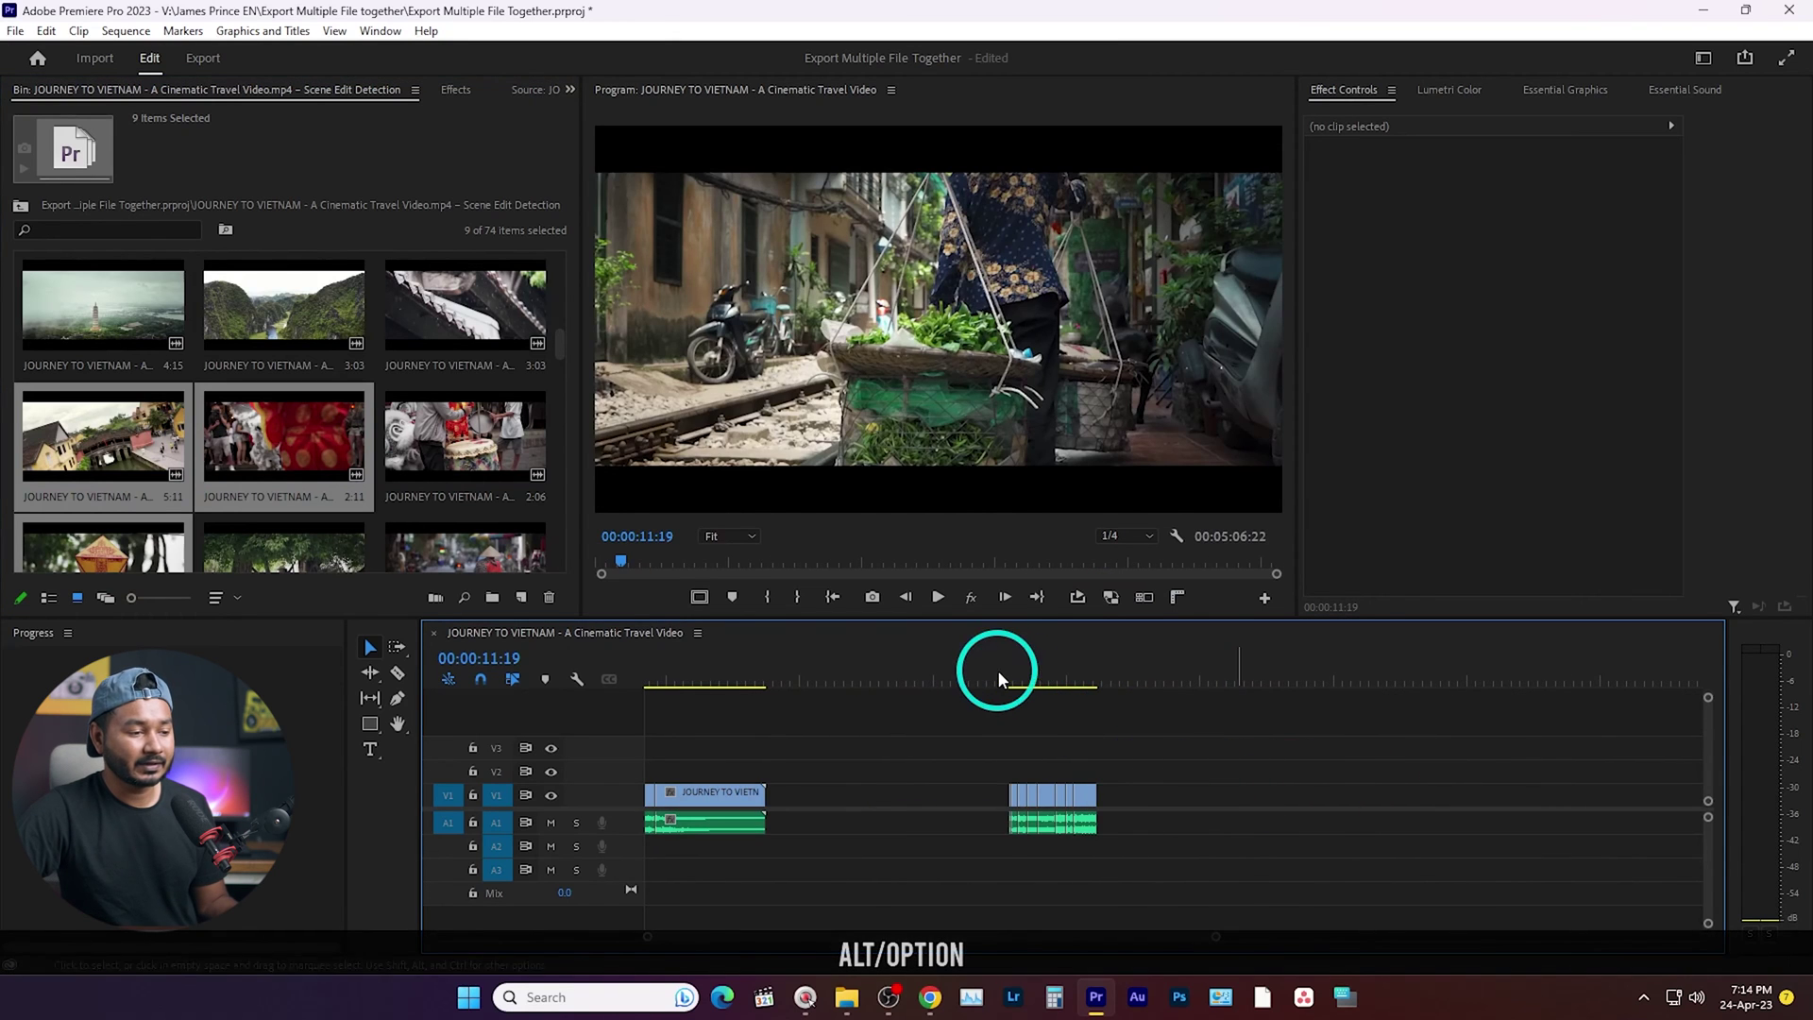
click(1017, 685)
drag(1017, 684, 1234, 910)
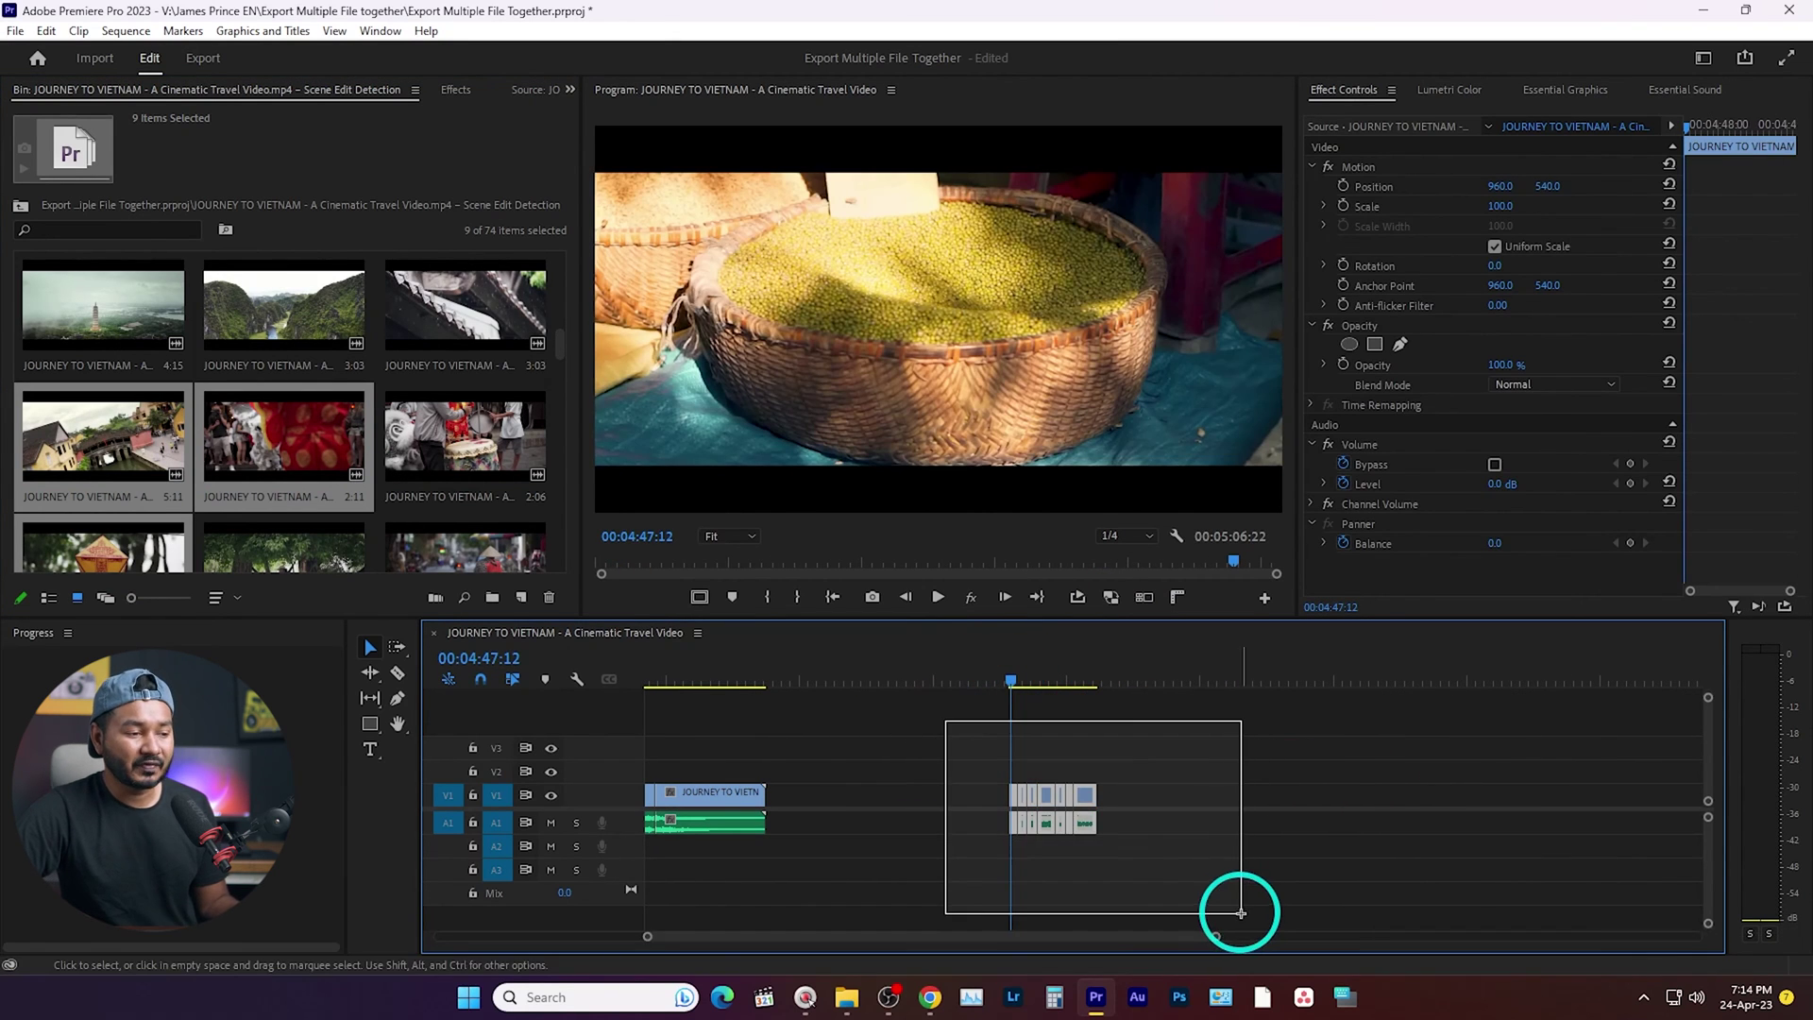
Set Render and Replace to Sequence source, QuickTime, ProRes 422 HQ preset and a custom destination.
right_click(1059, 803)
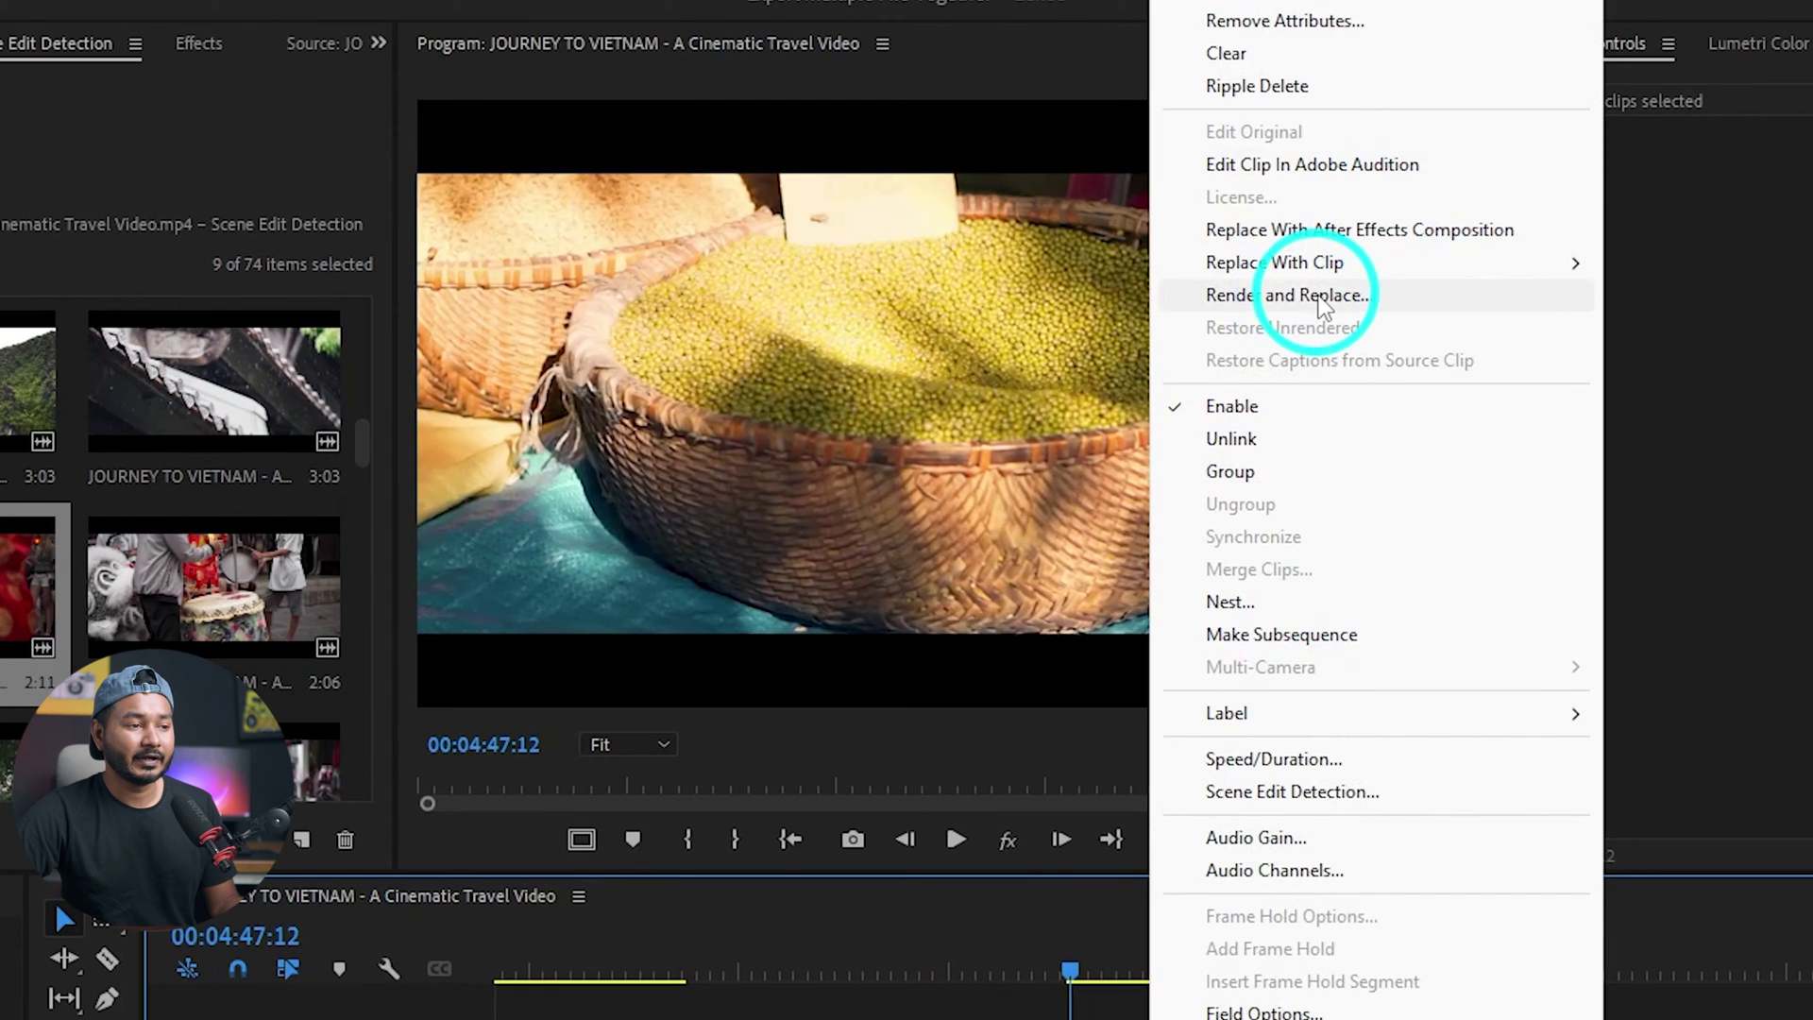
click(1290, 295)
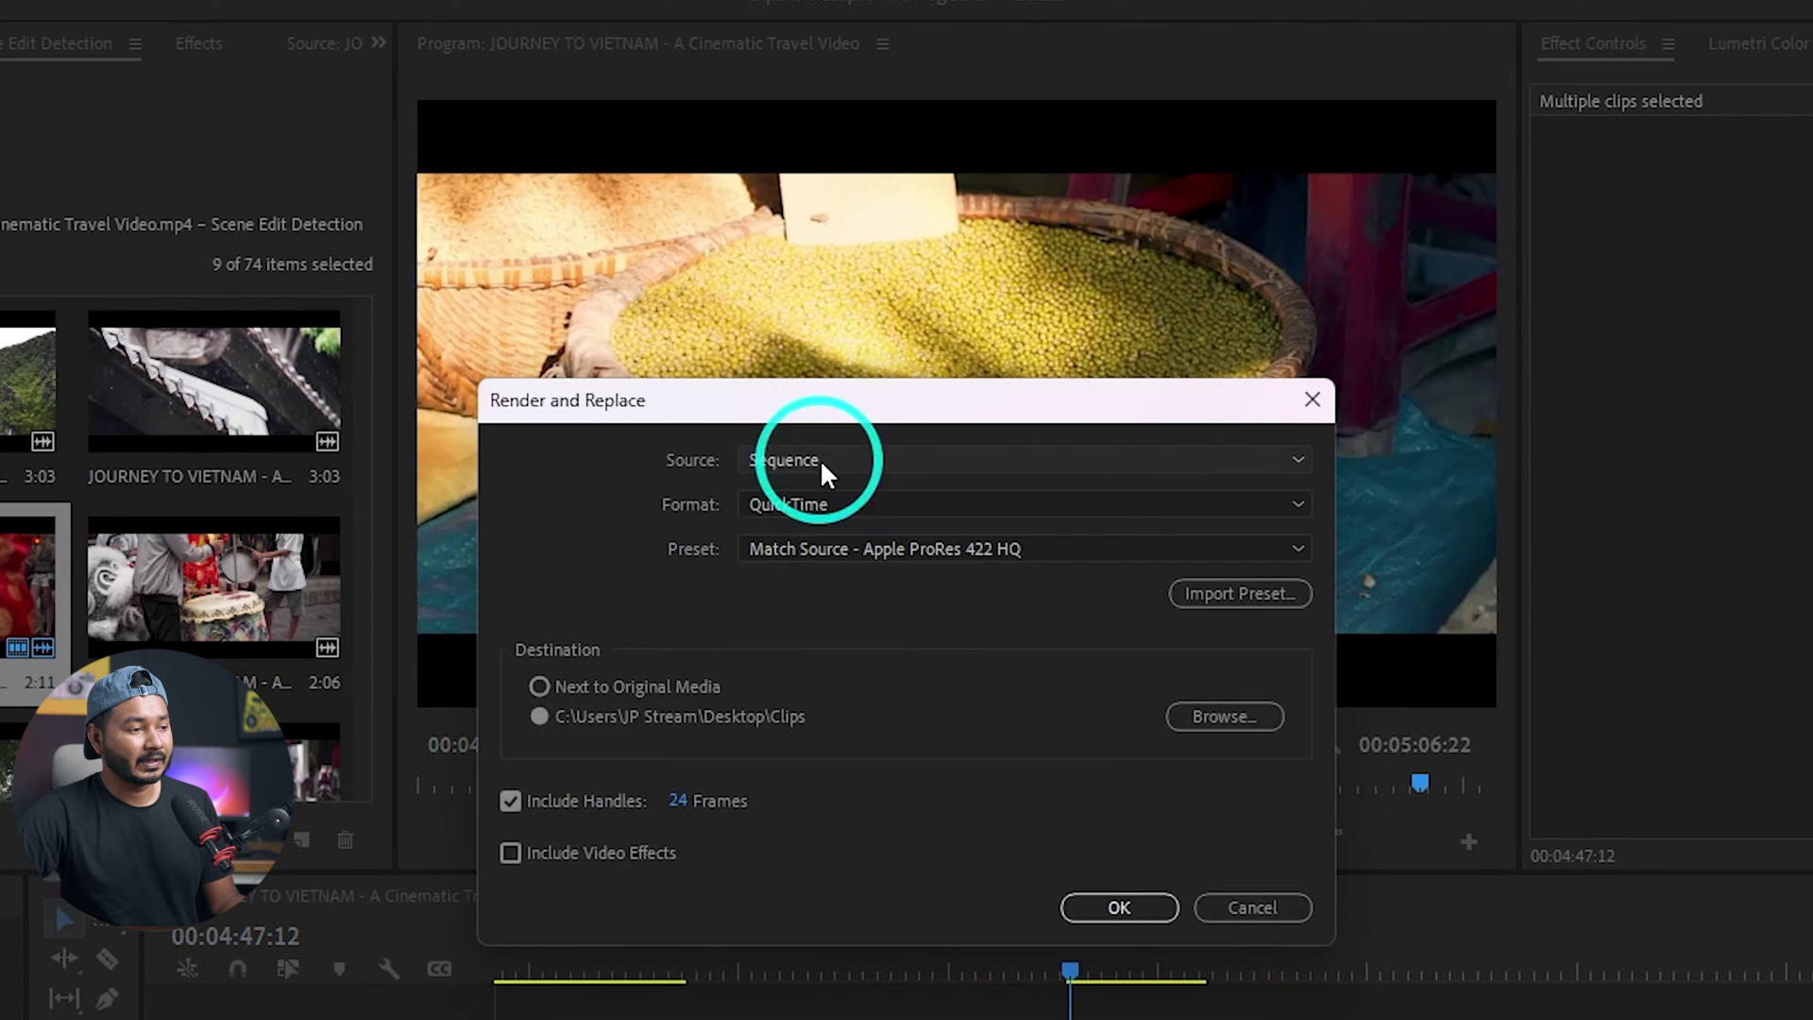
click(820, 459)
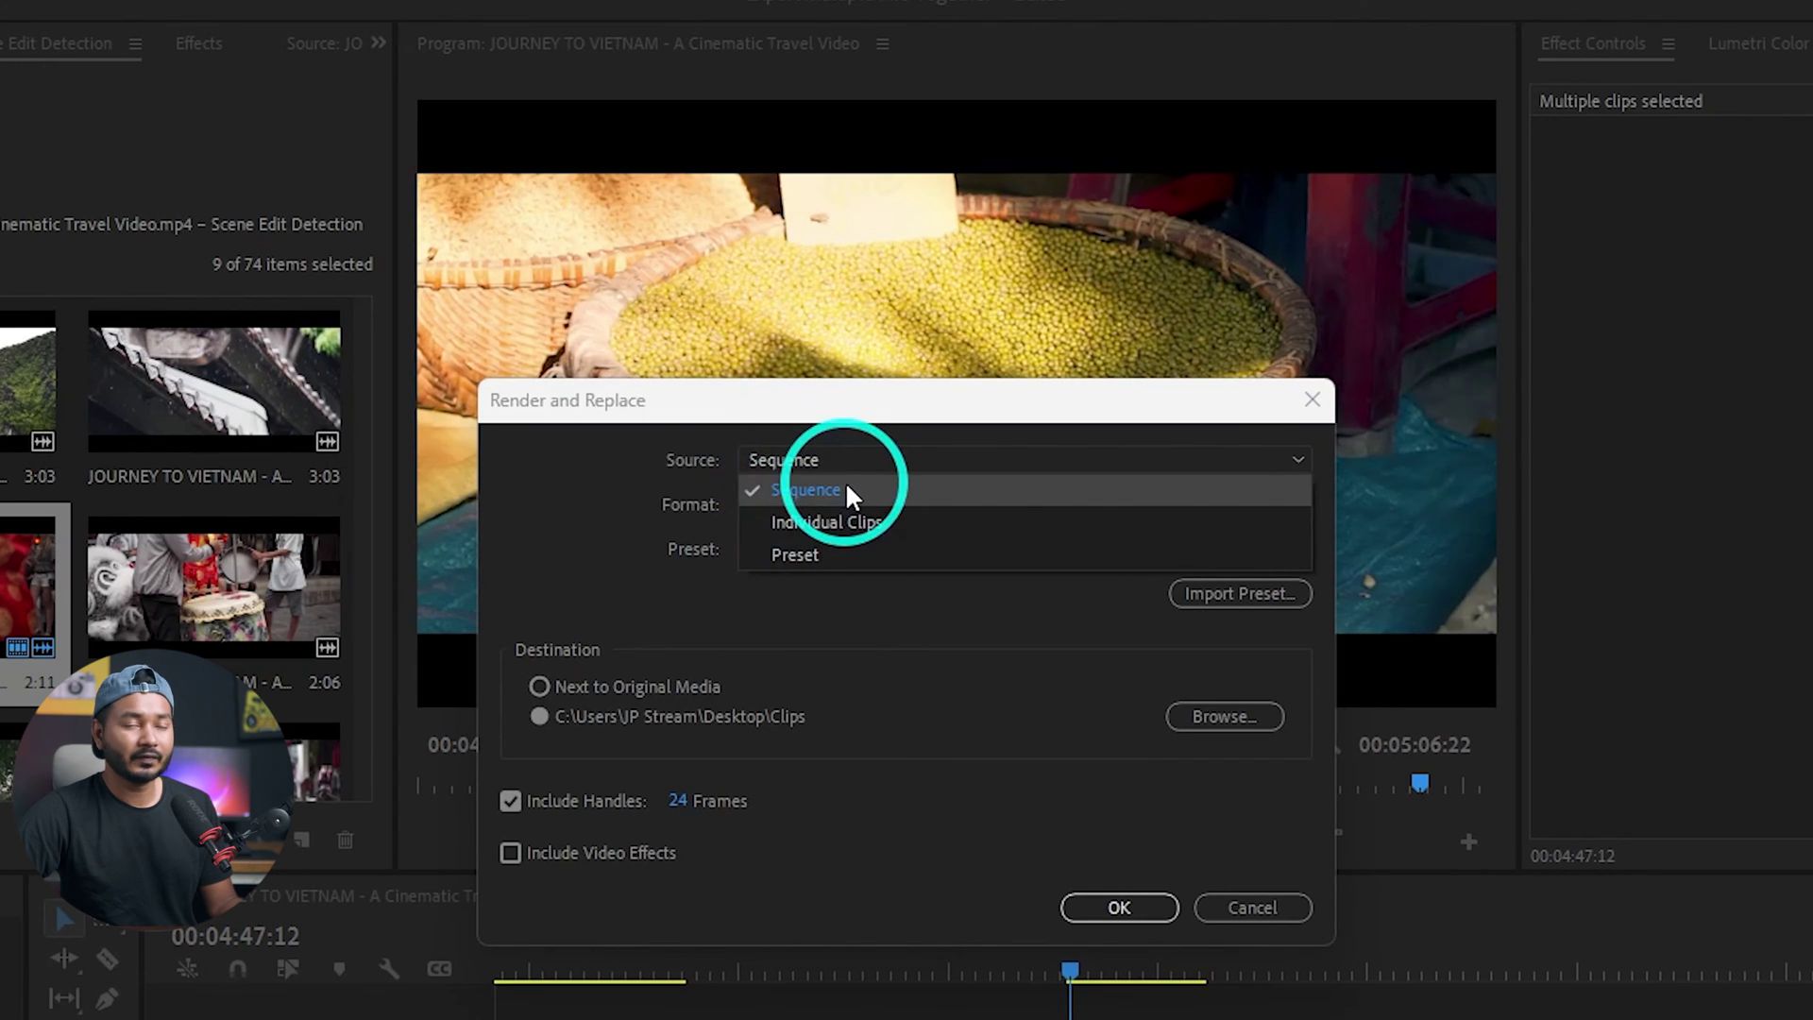
click(845, 488)
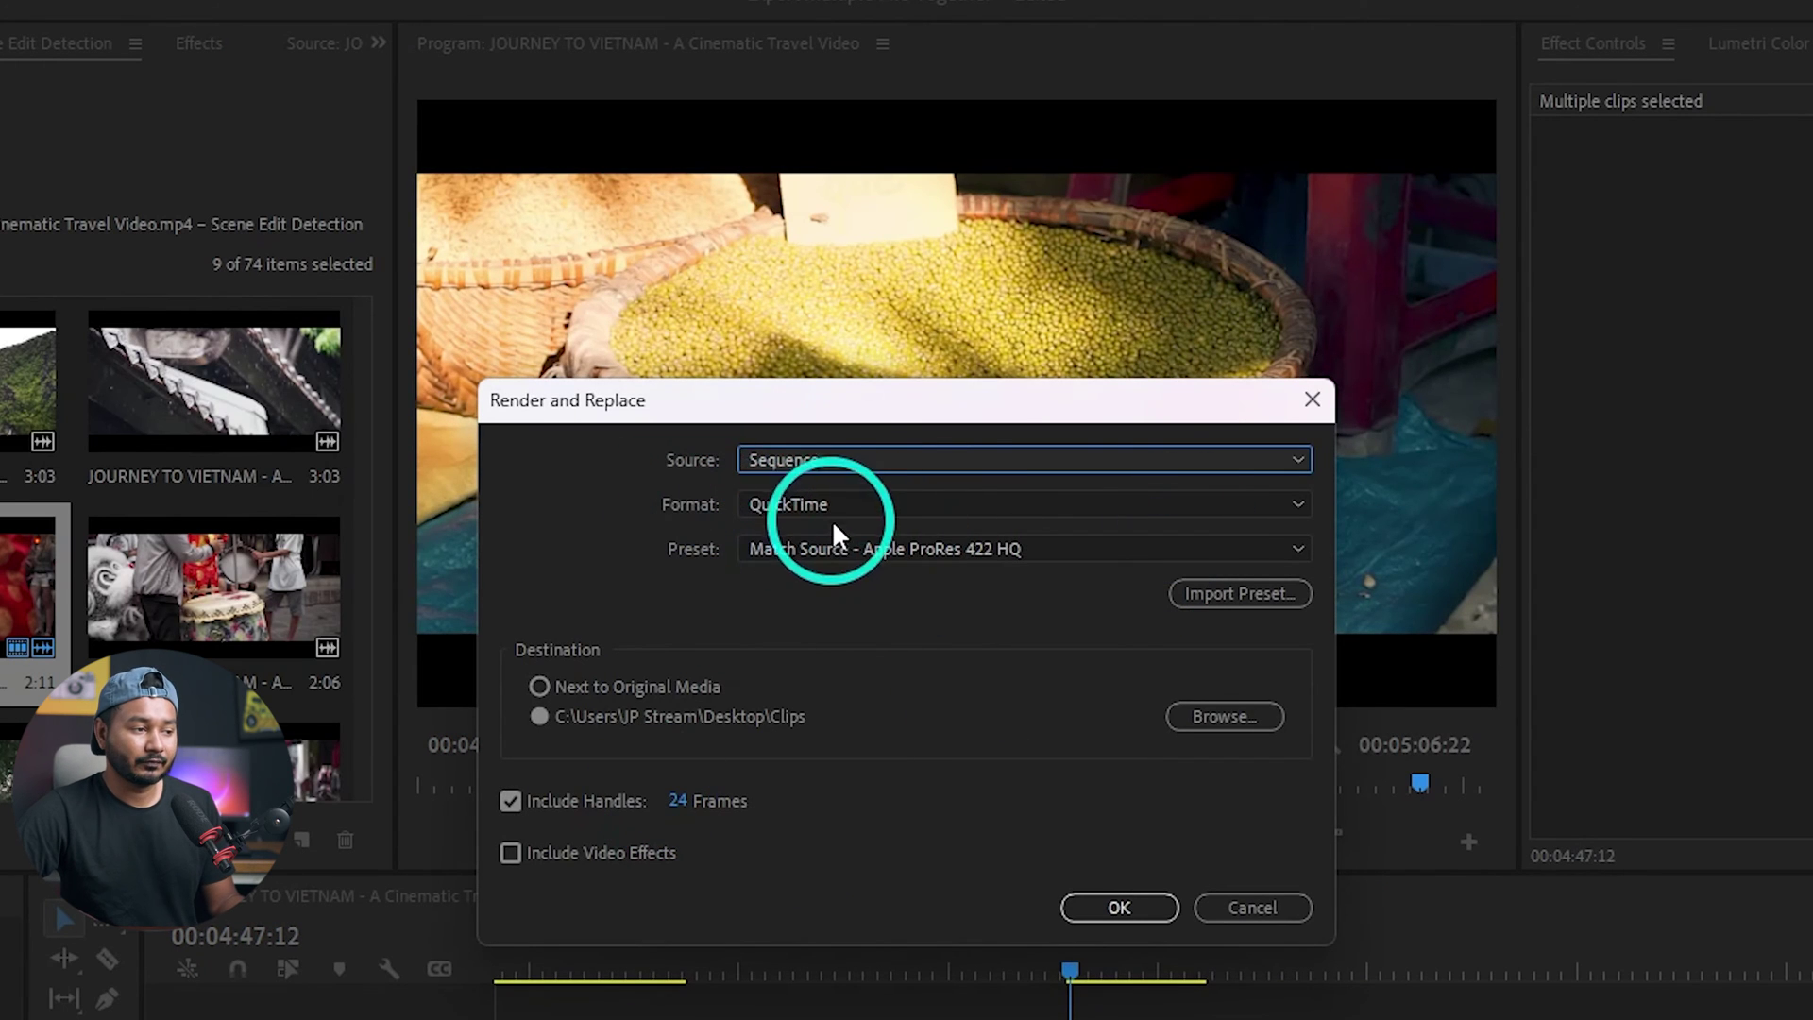
click(827, 514)
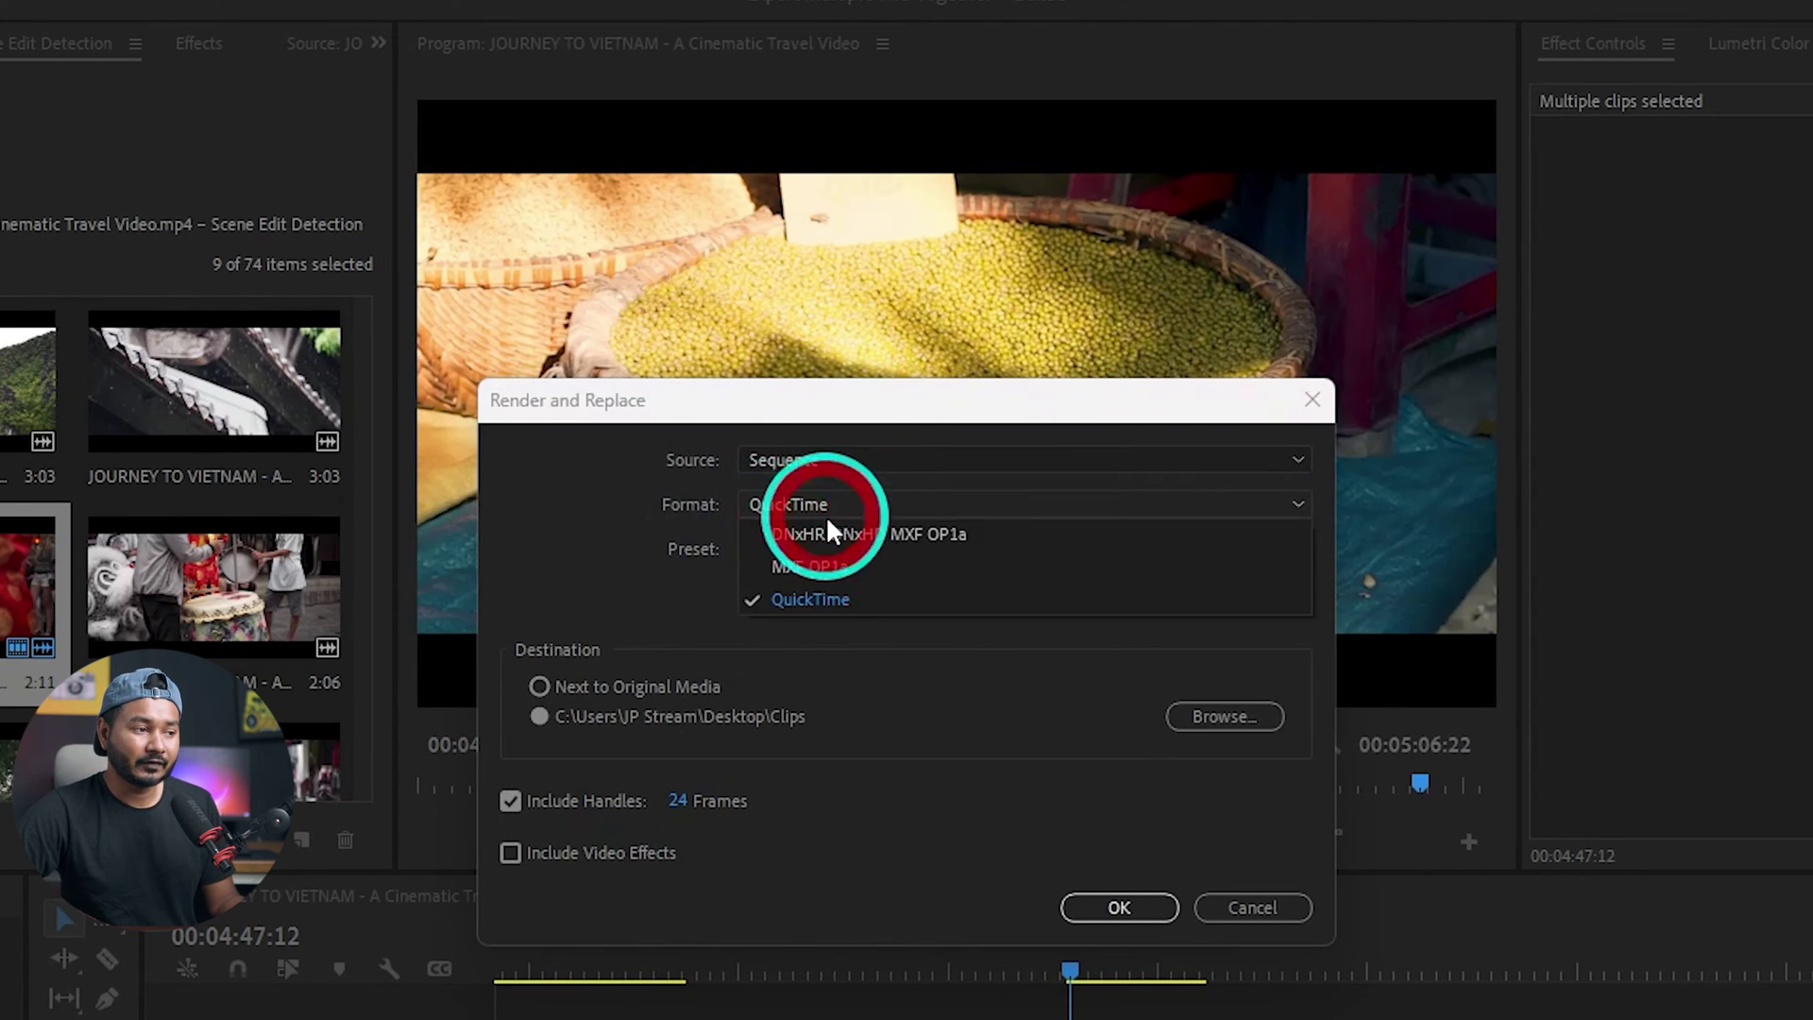
click(829, 594)
click(869, 549)
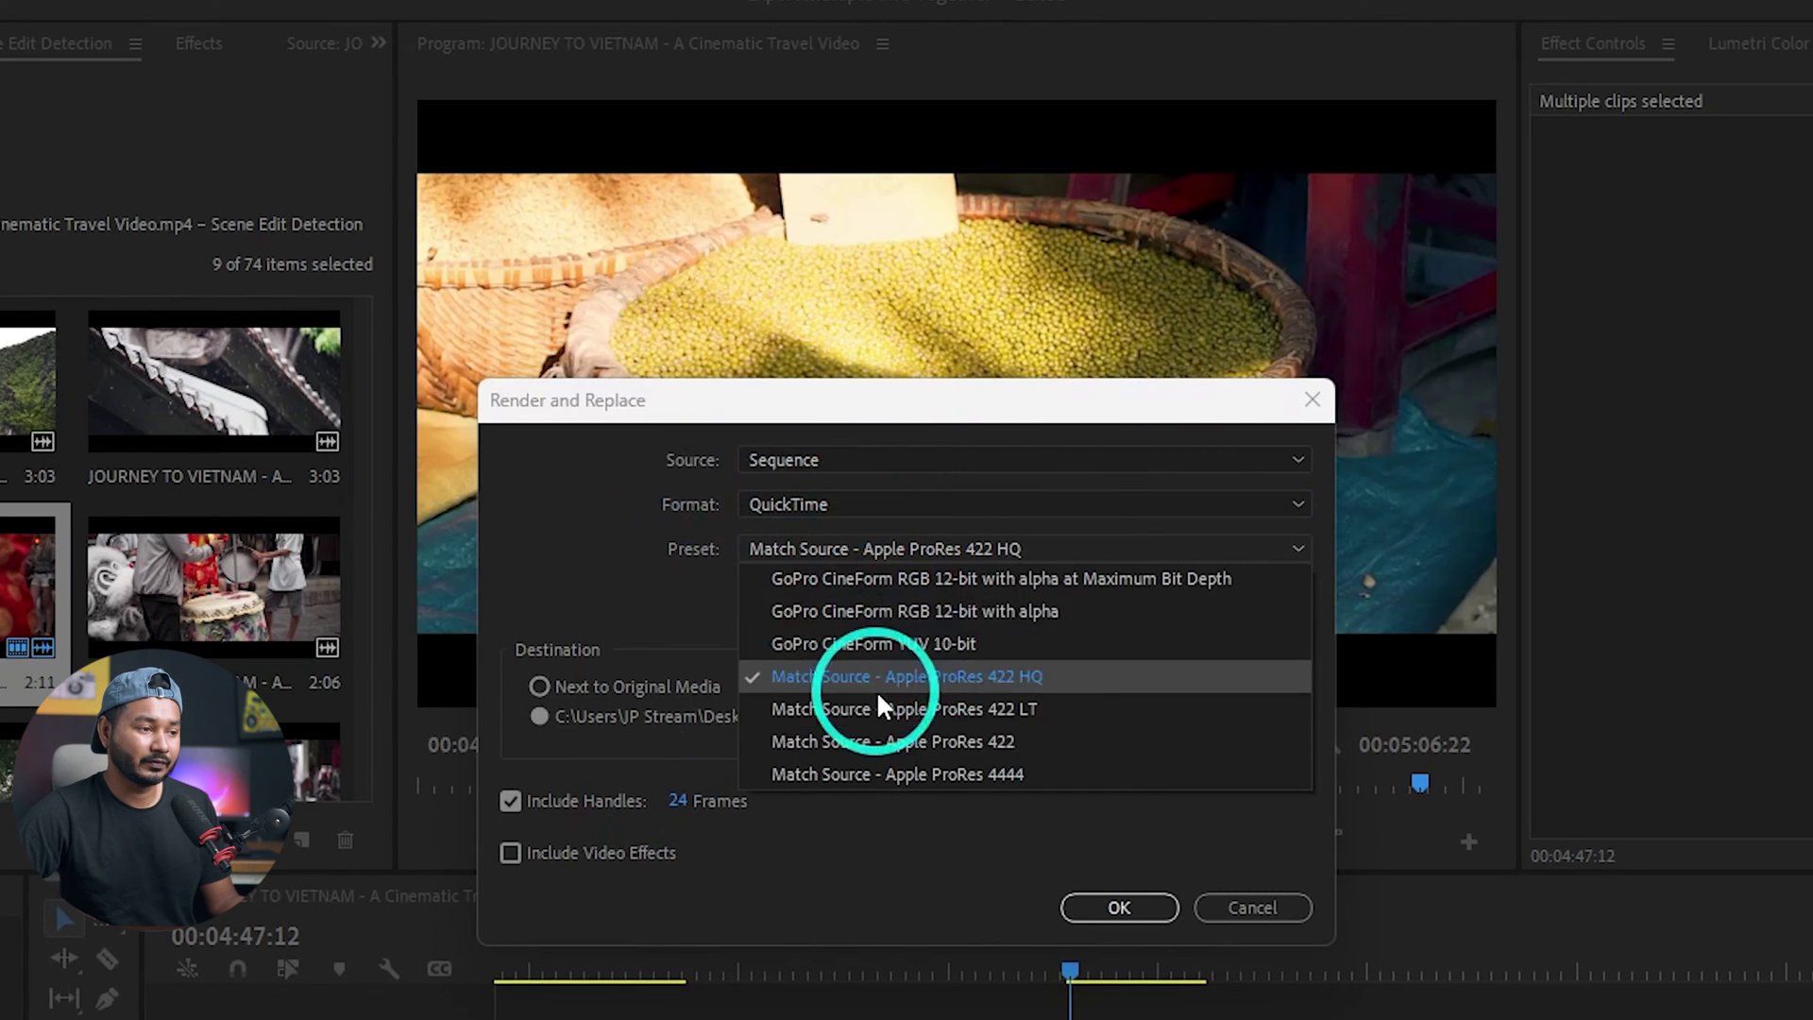
click(1020, 675)
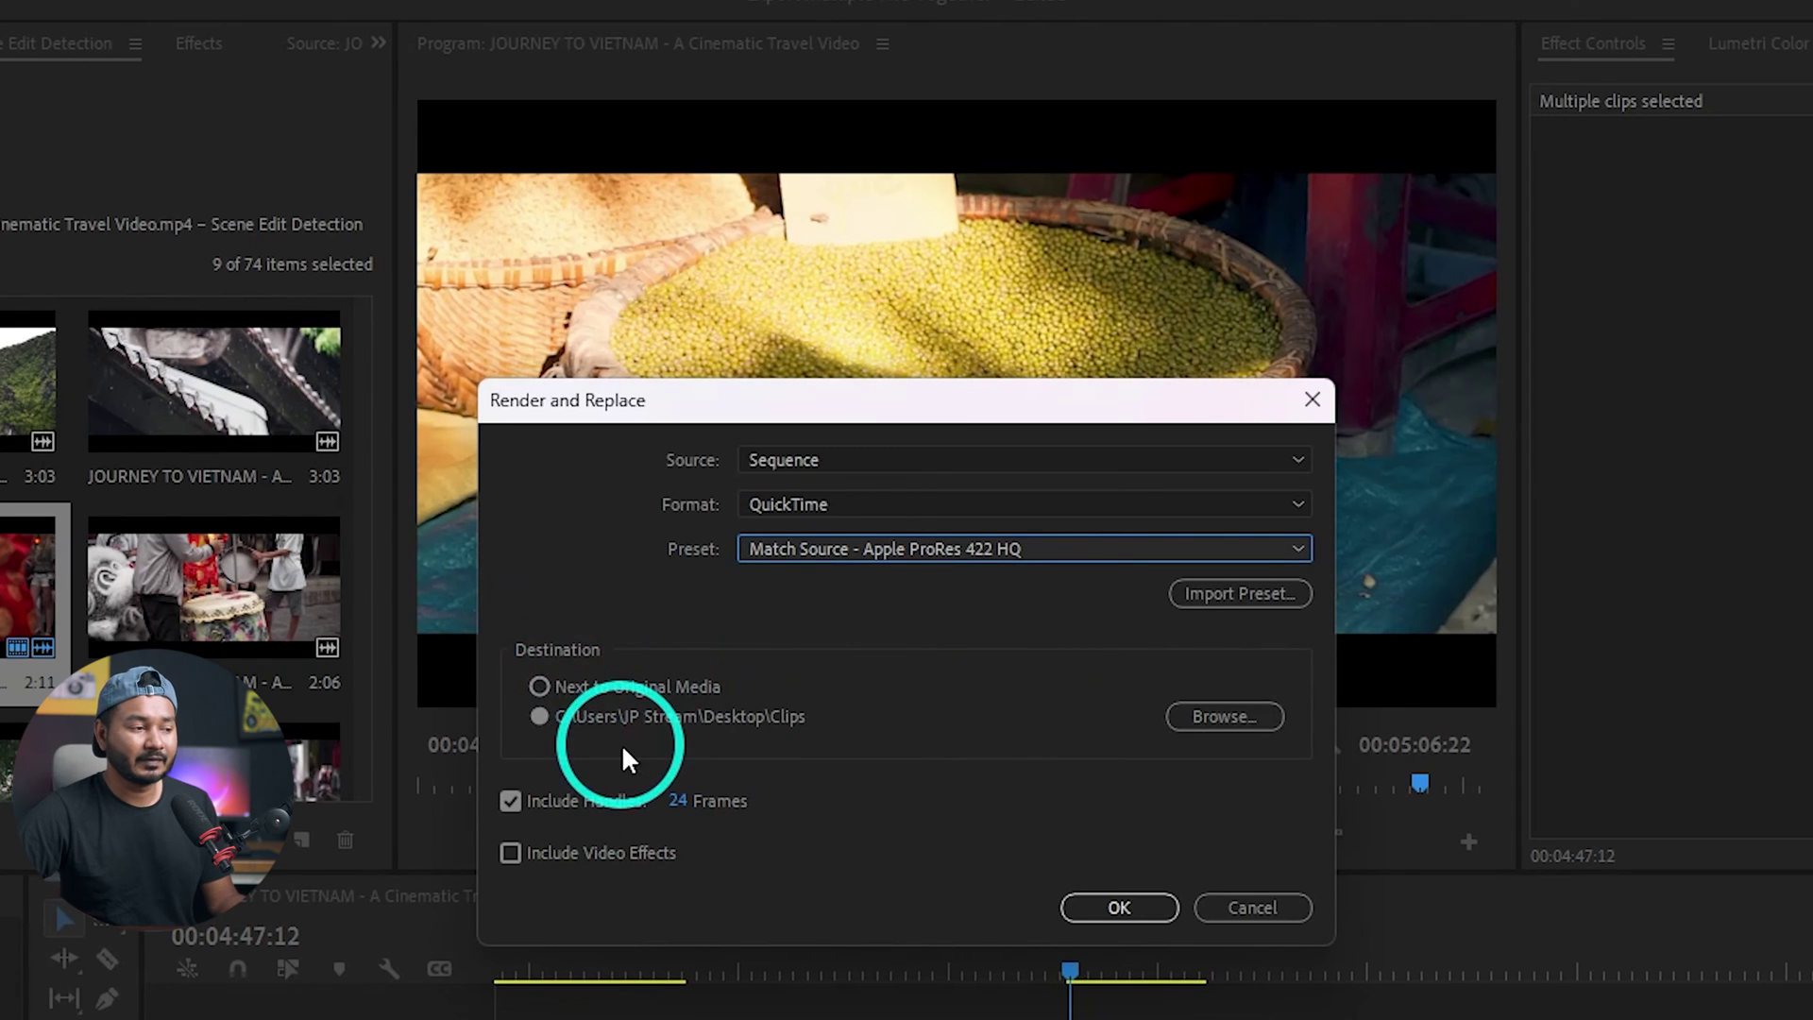
click(625, 688)
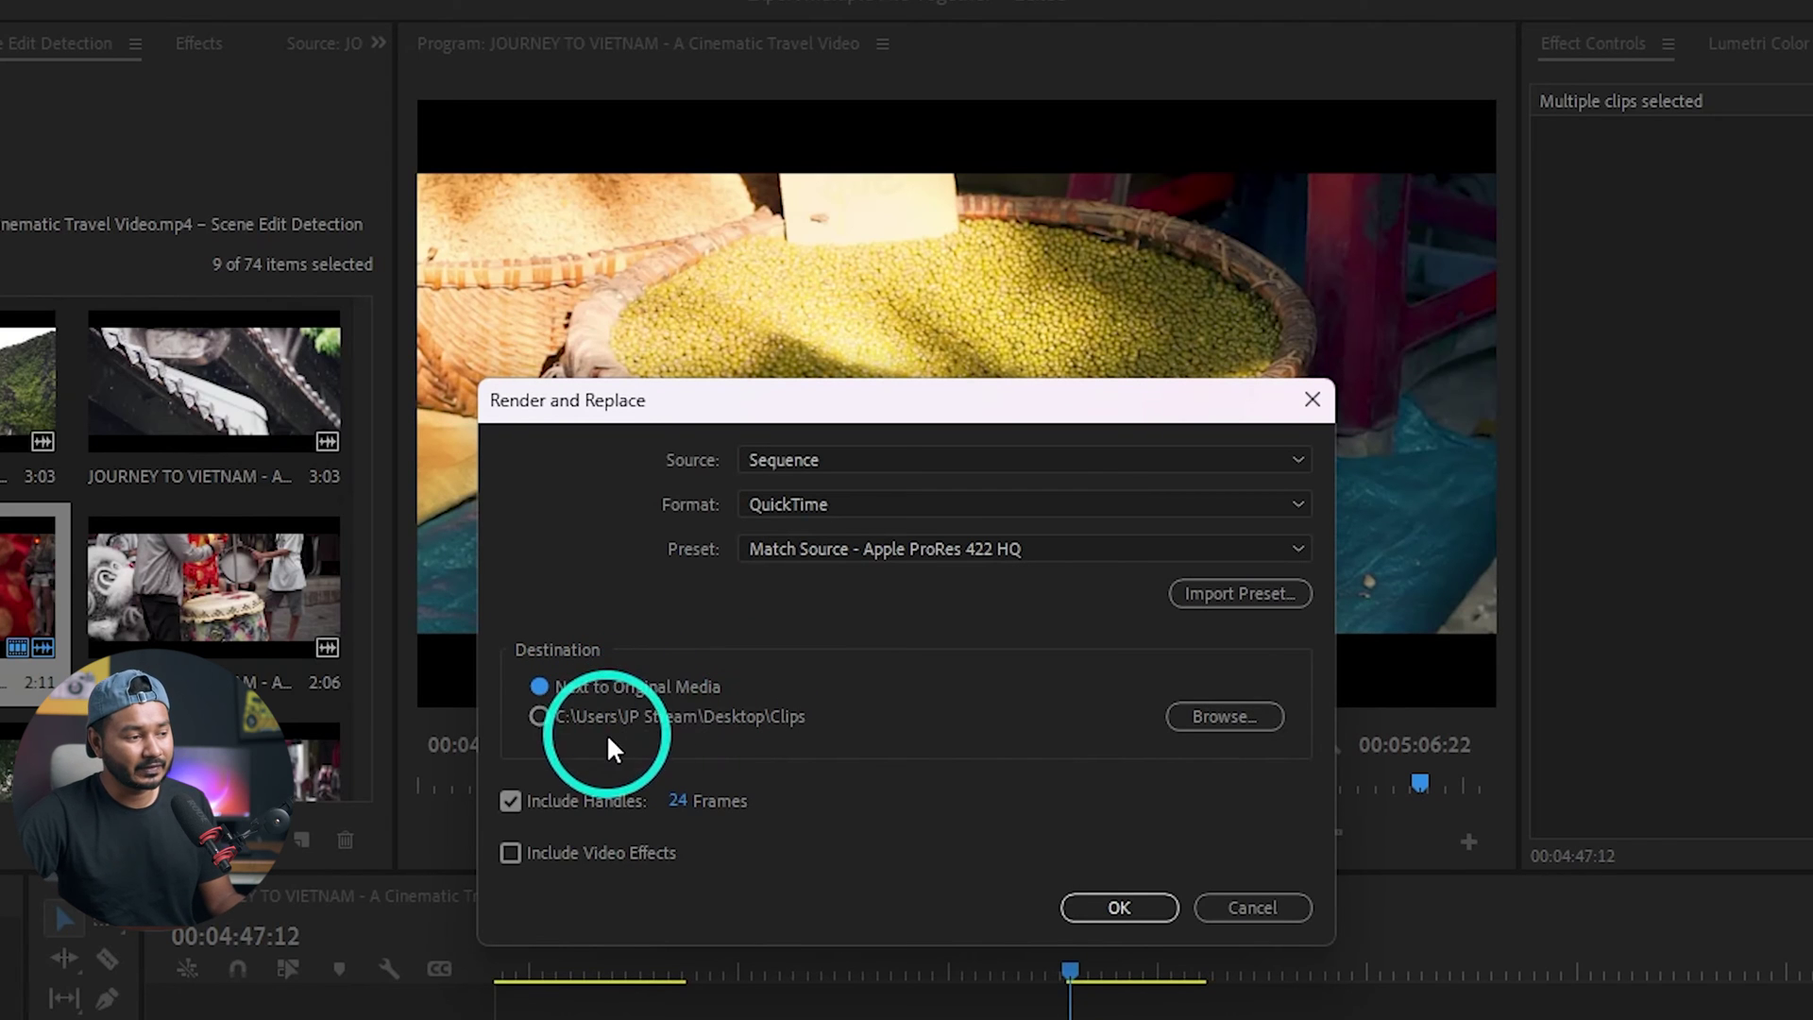
click(540, 717)
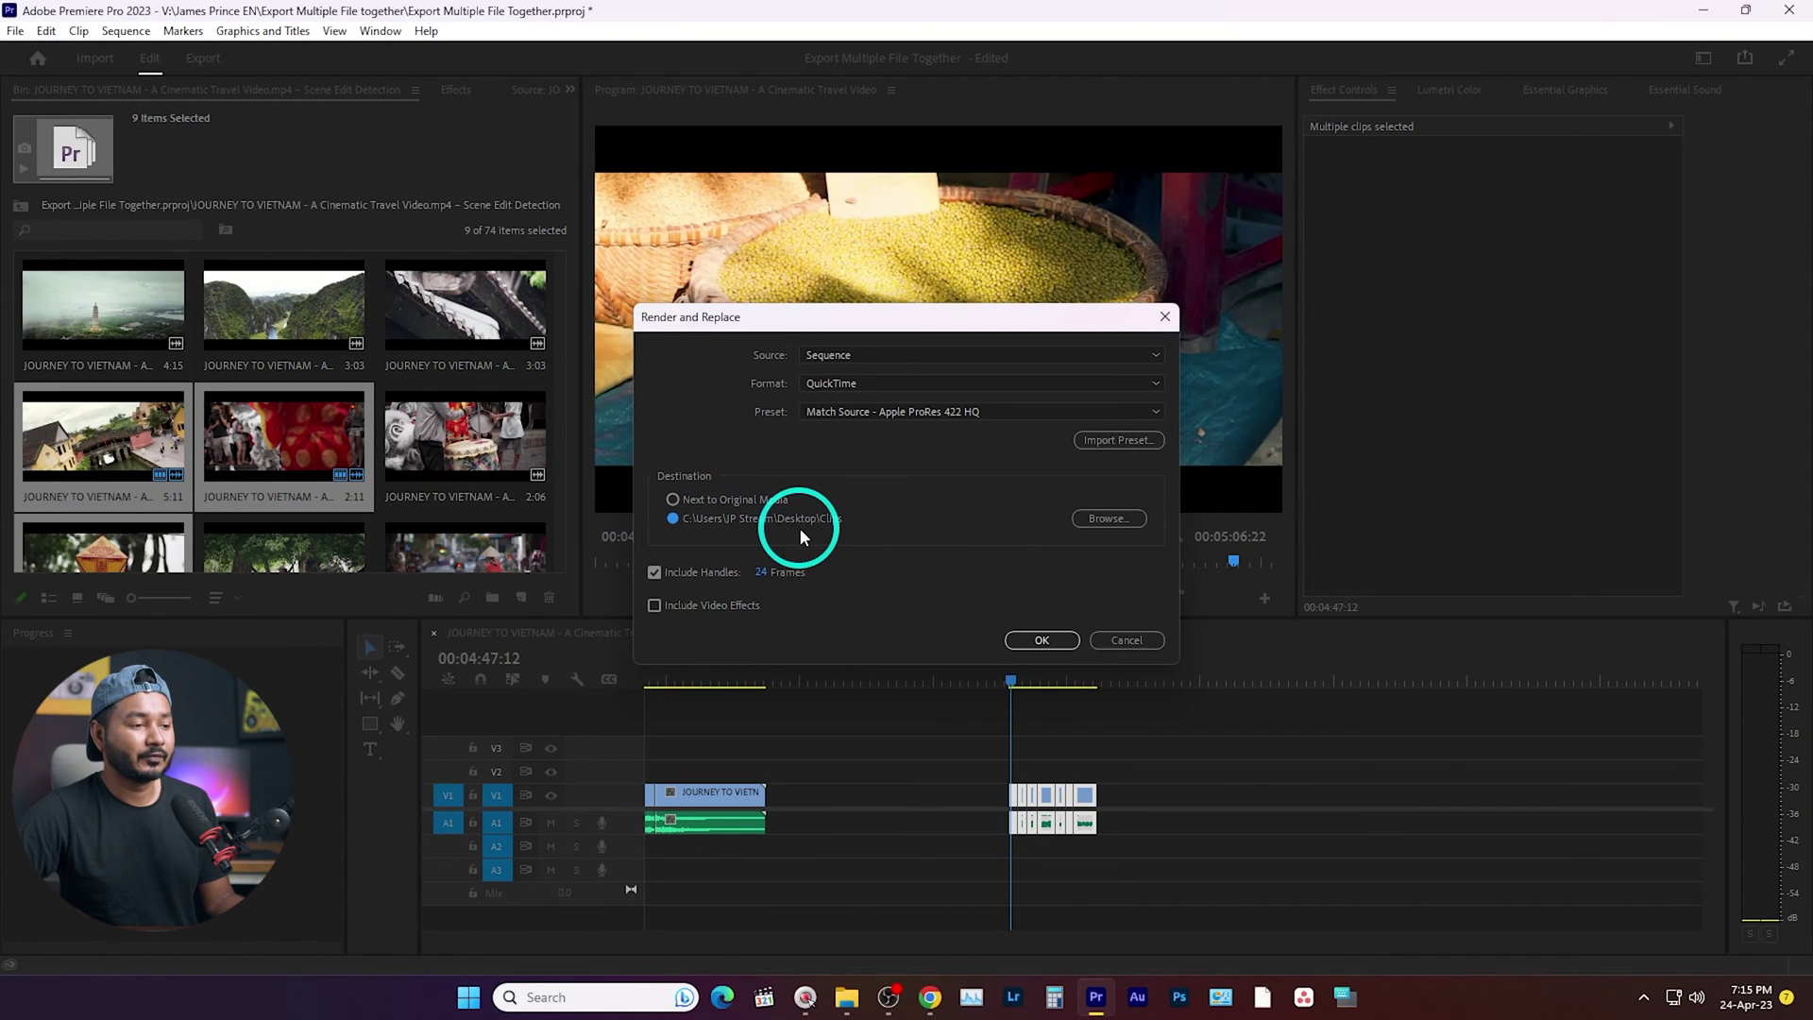
Browse to Desktop > Clips and select it as the render destination folder.
click(1118, 525)
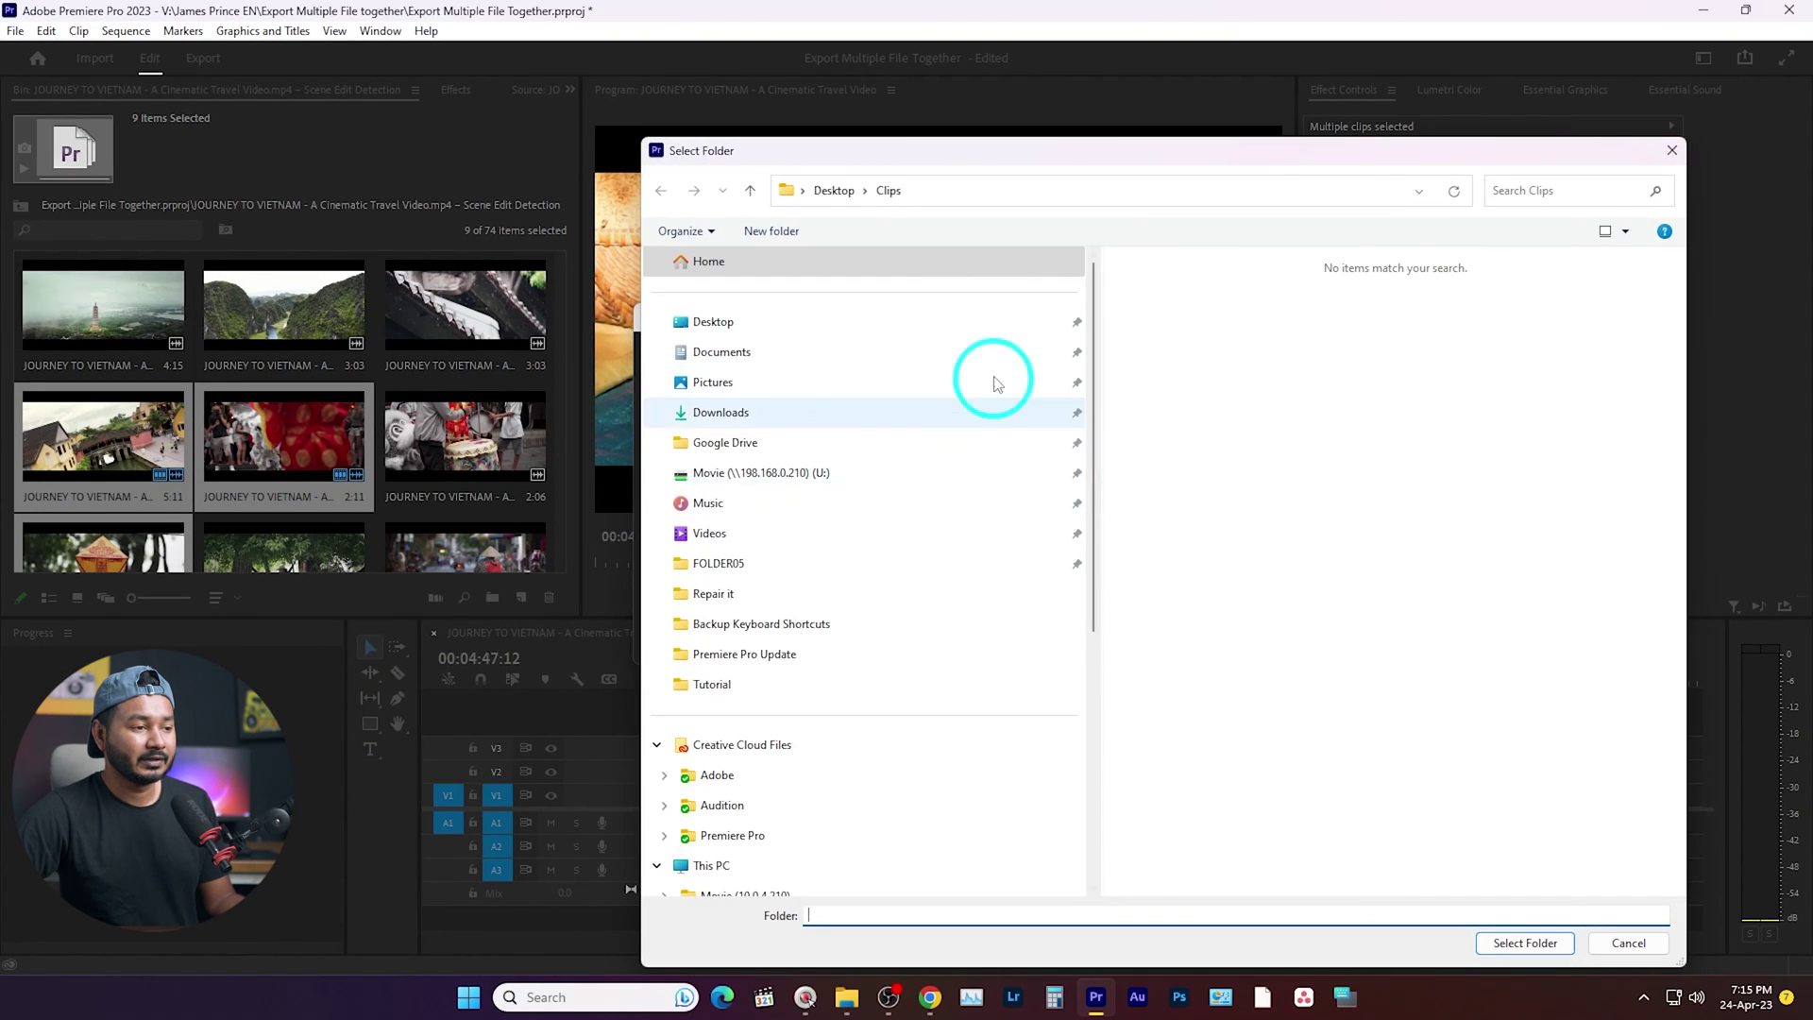
click(732, 337)
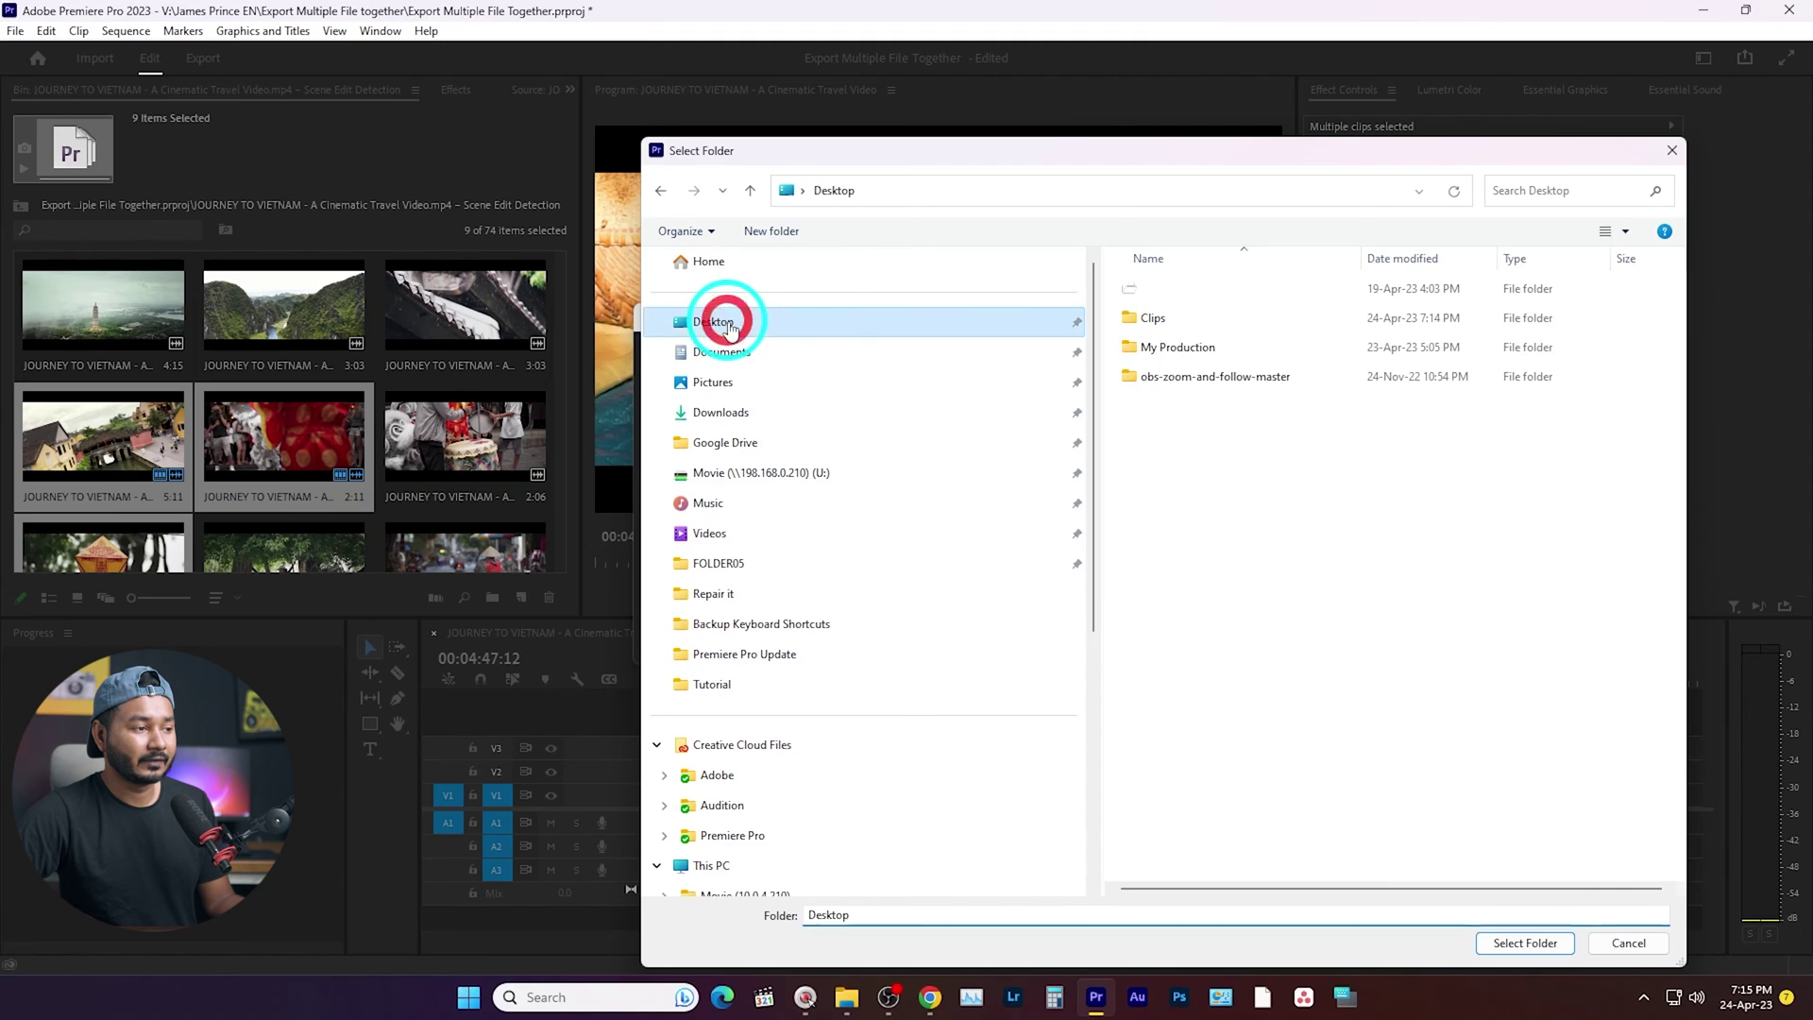
double_click(1155, 304)
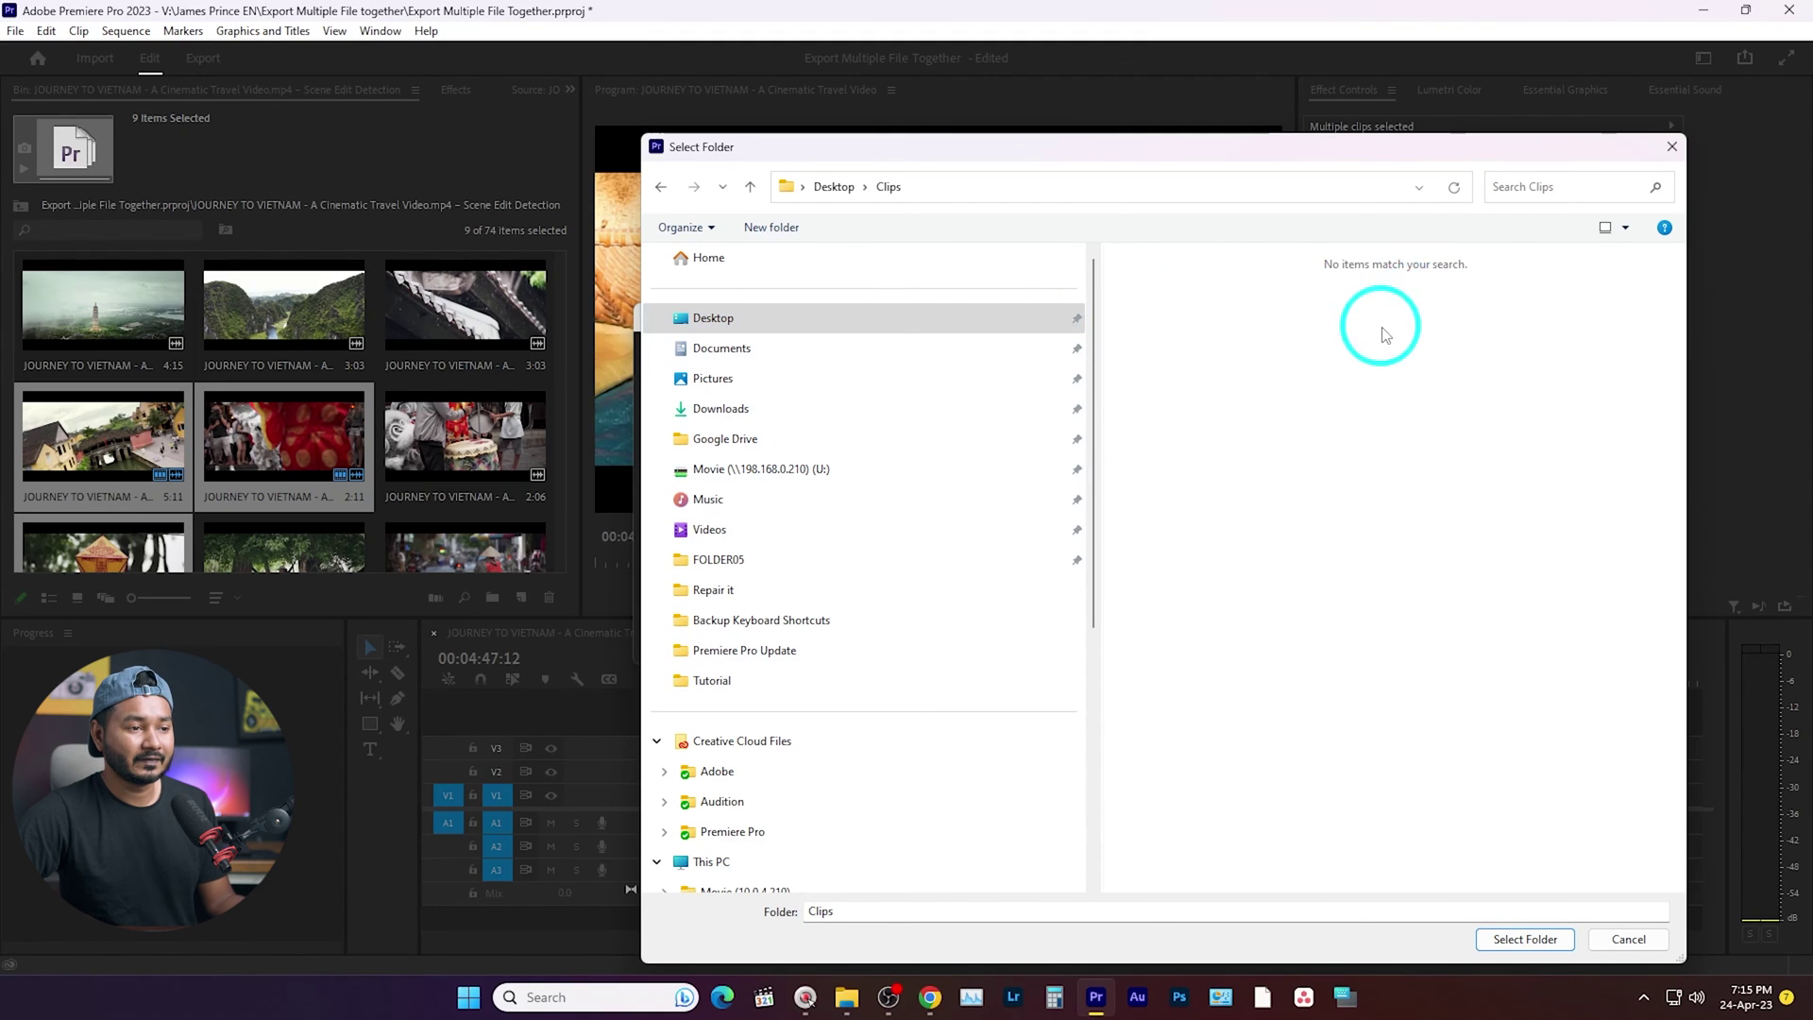
click(1526, 938)
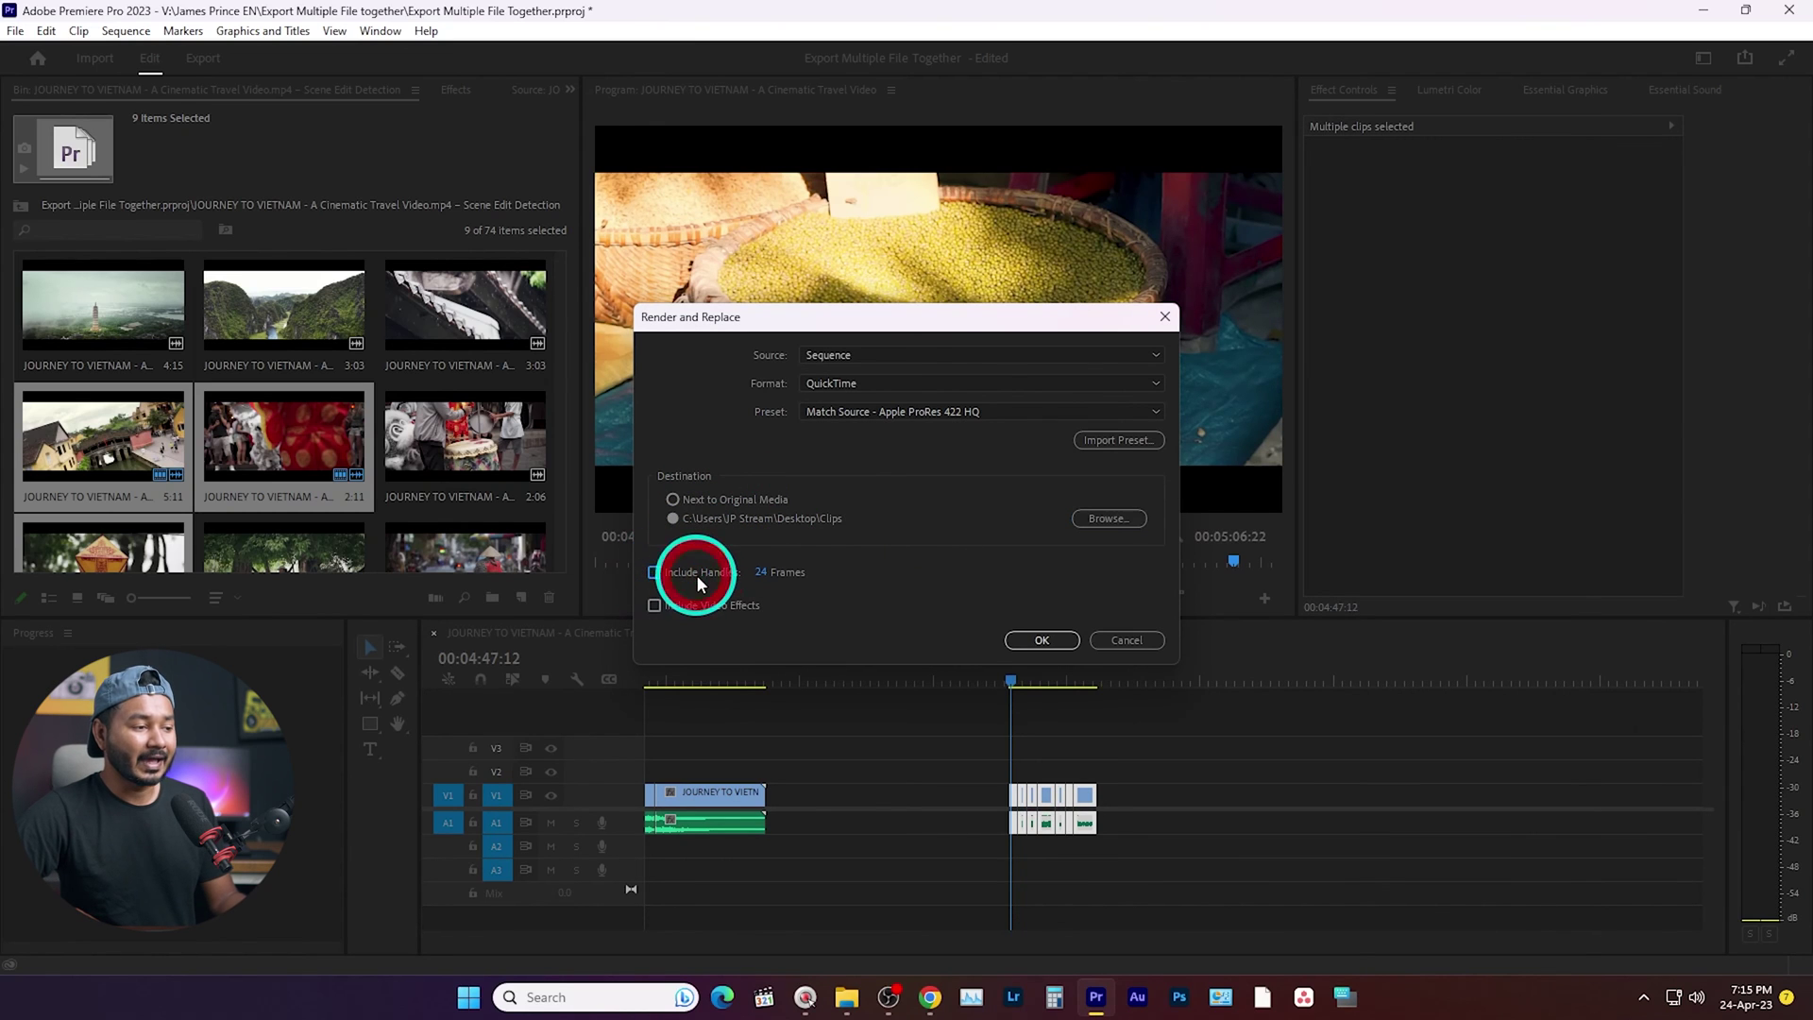
Start the render, then check the new files in the Desktop Clips folder and return to Premiere.
click(1040, 646)
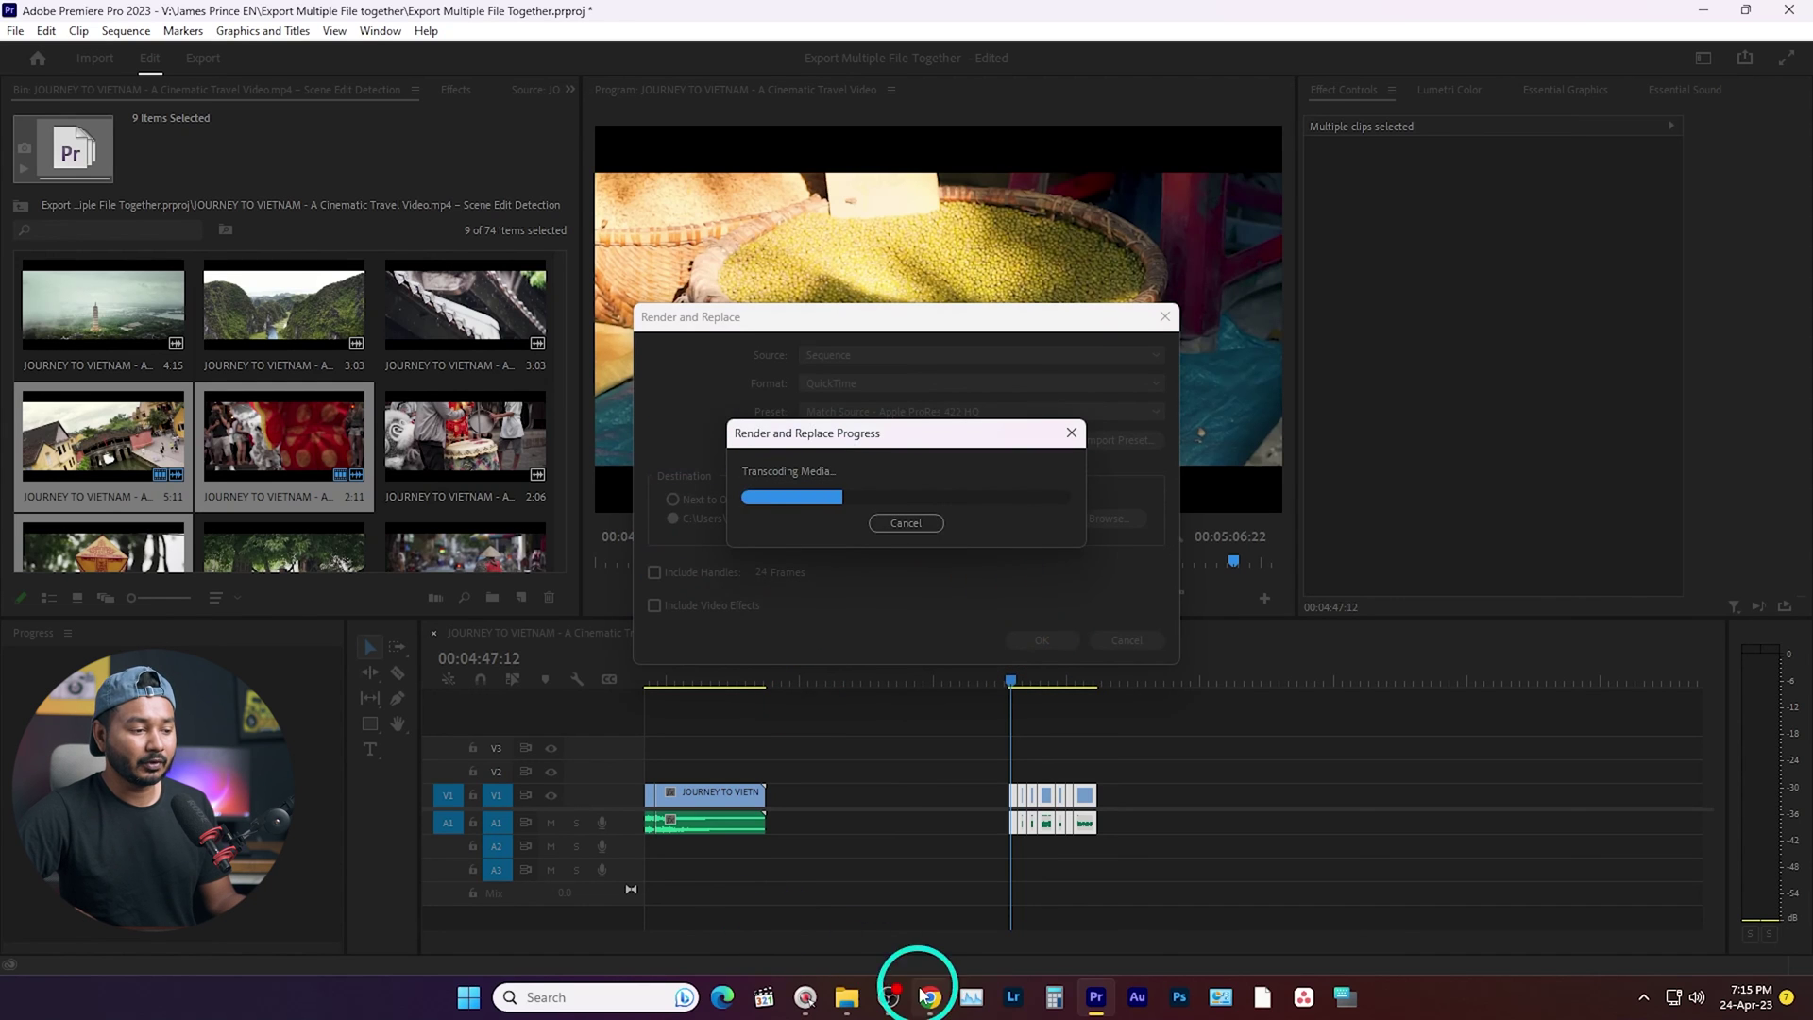
click(847, 995)
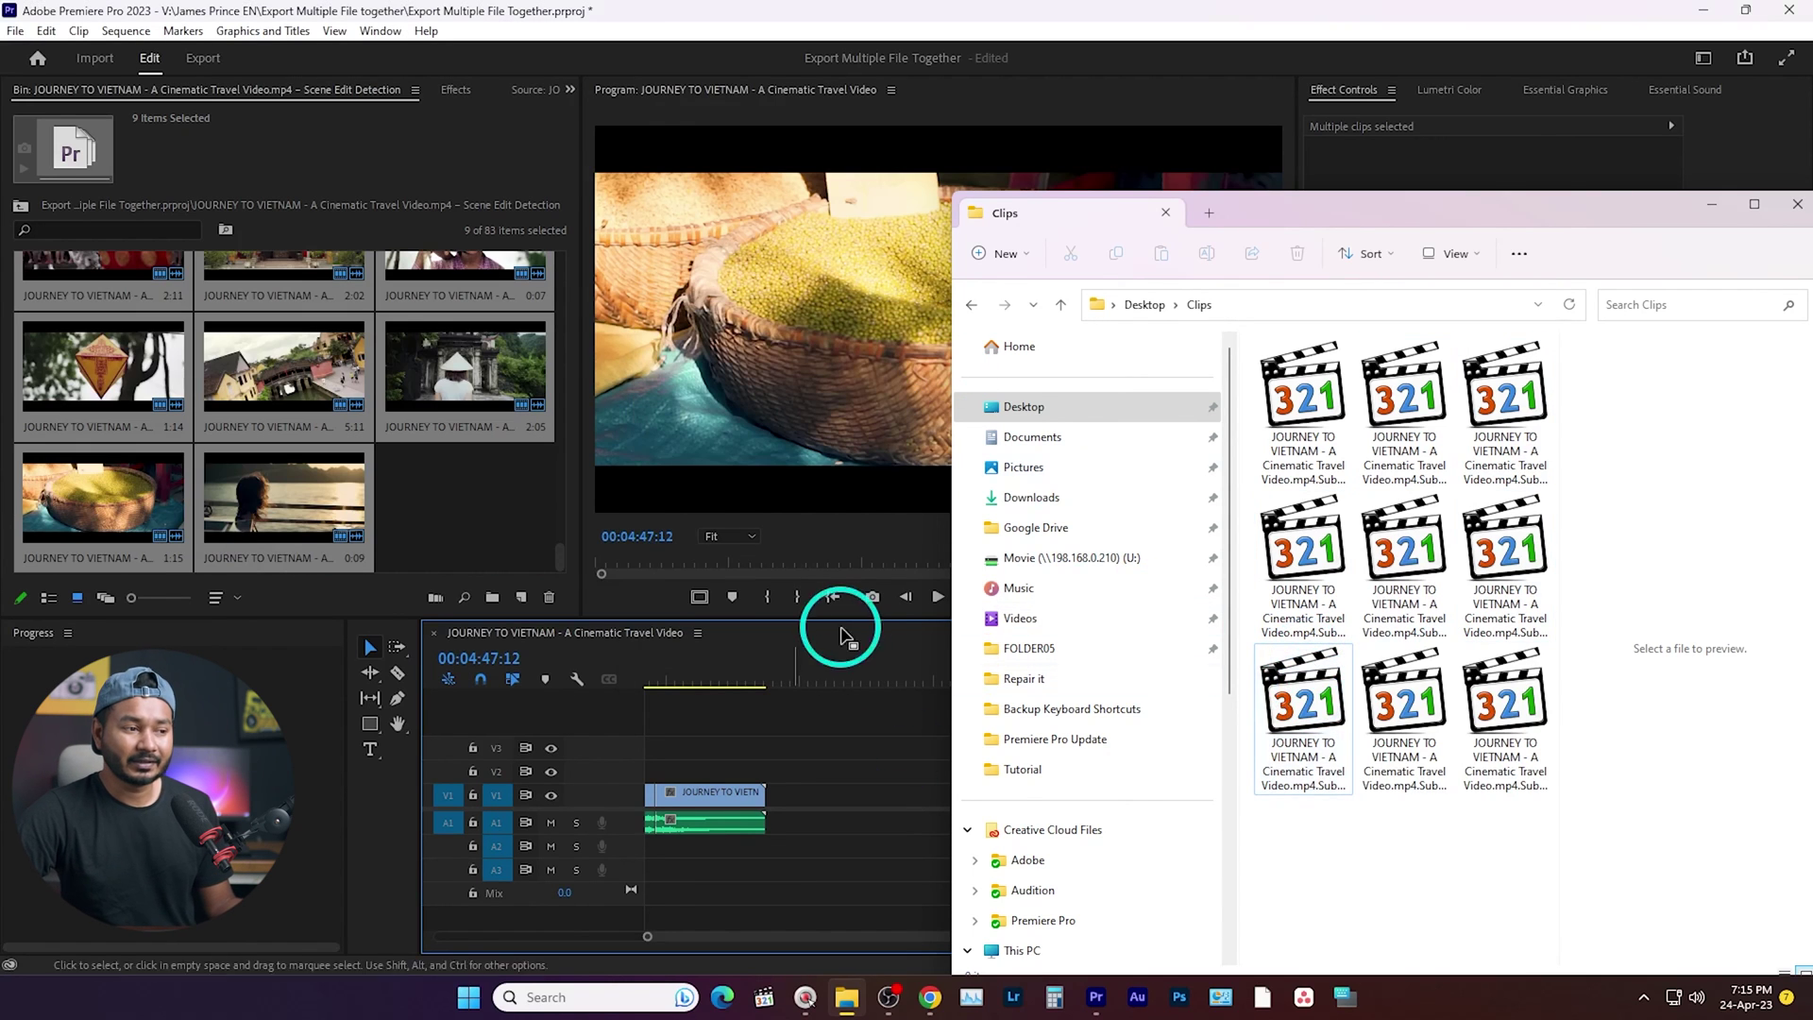
click(825, 663)
scroll(902, 771, up, 3)
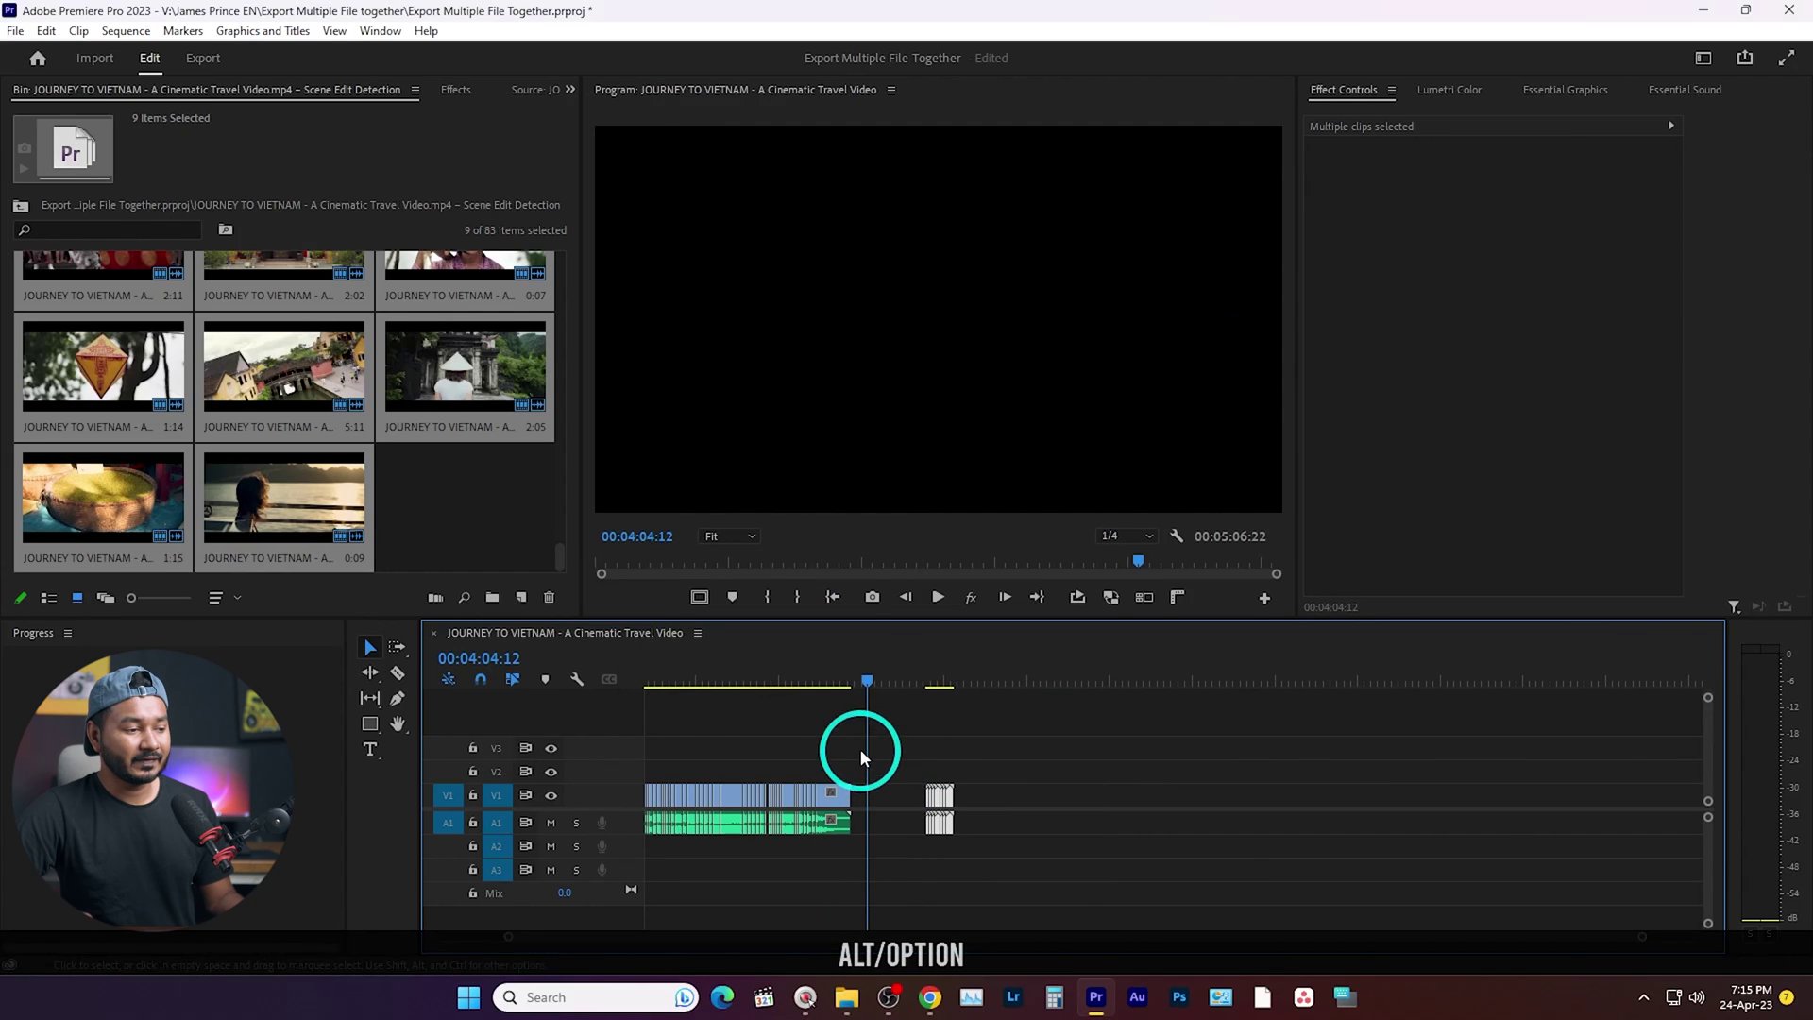
drag(854, 727, 652, 837)
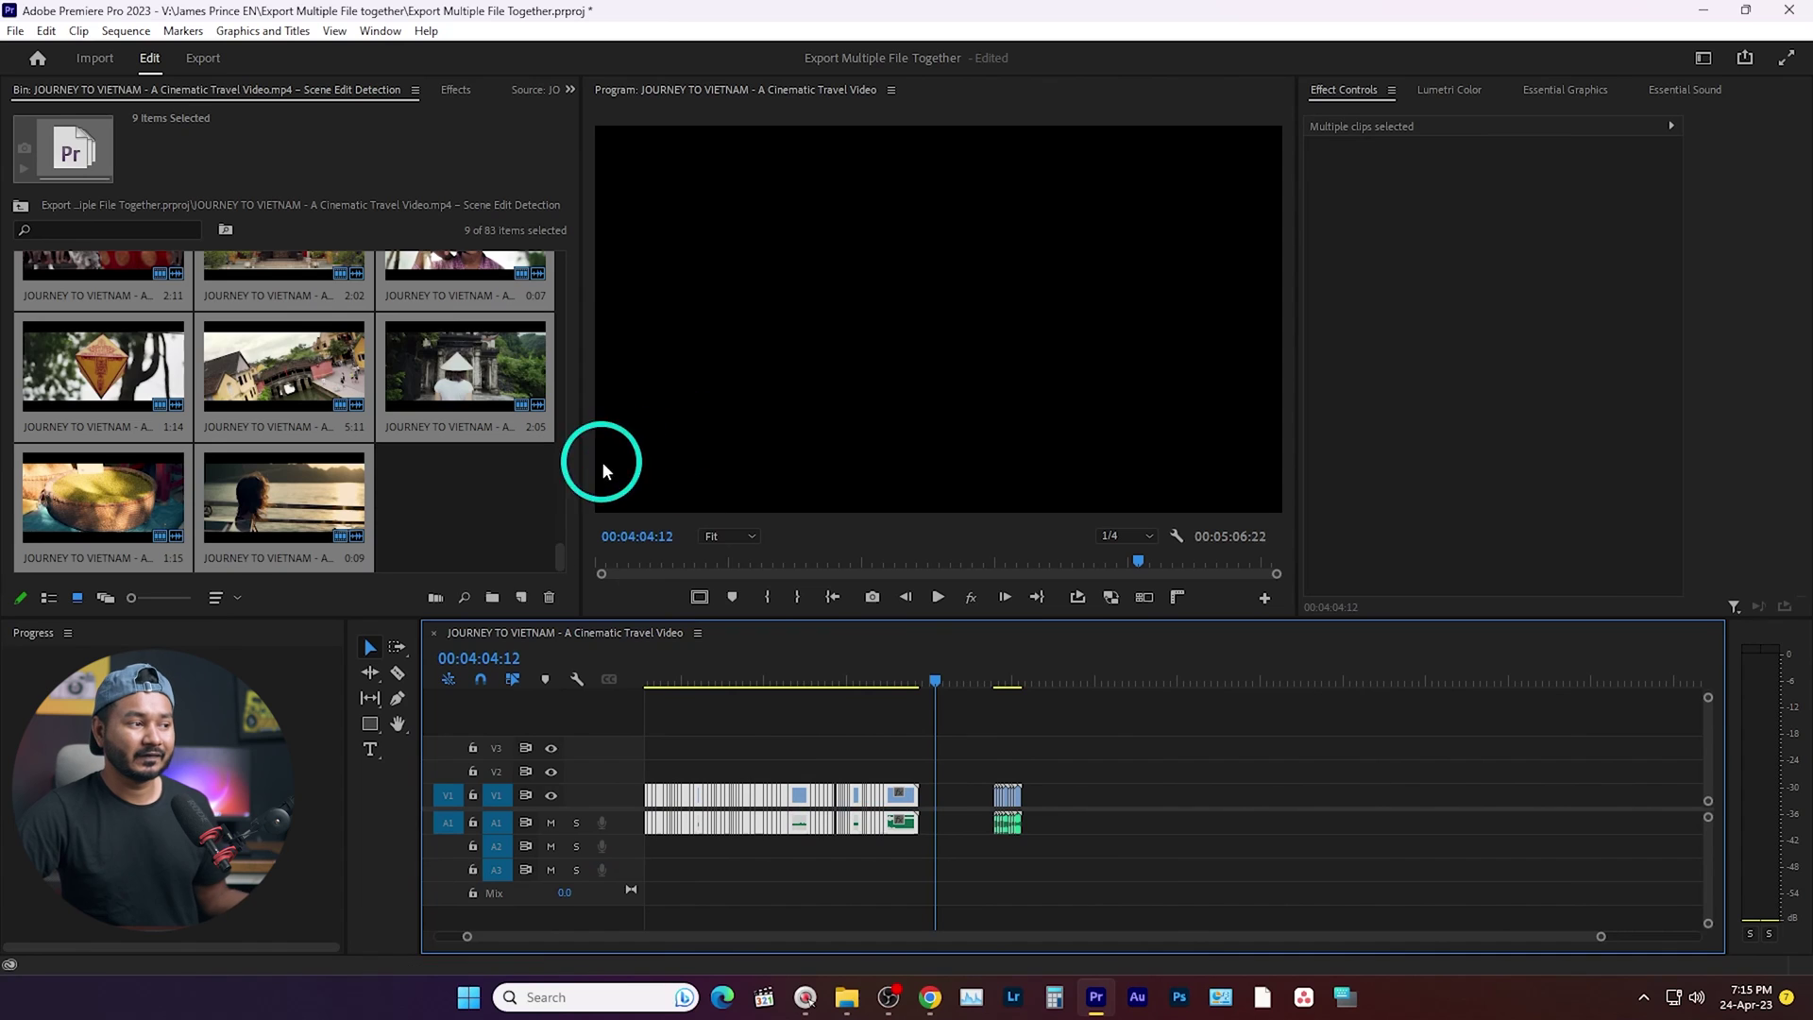
click(404, 479)
scroll(425, 397, up, 5)
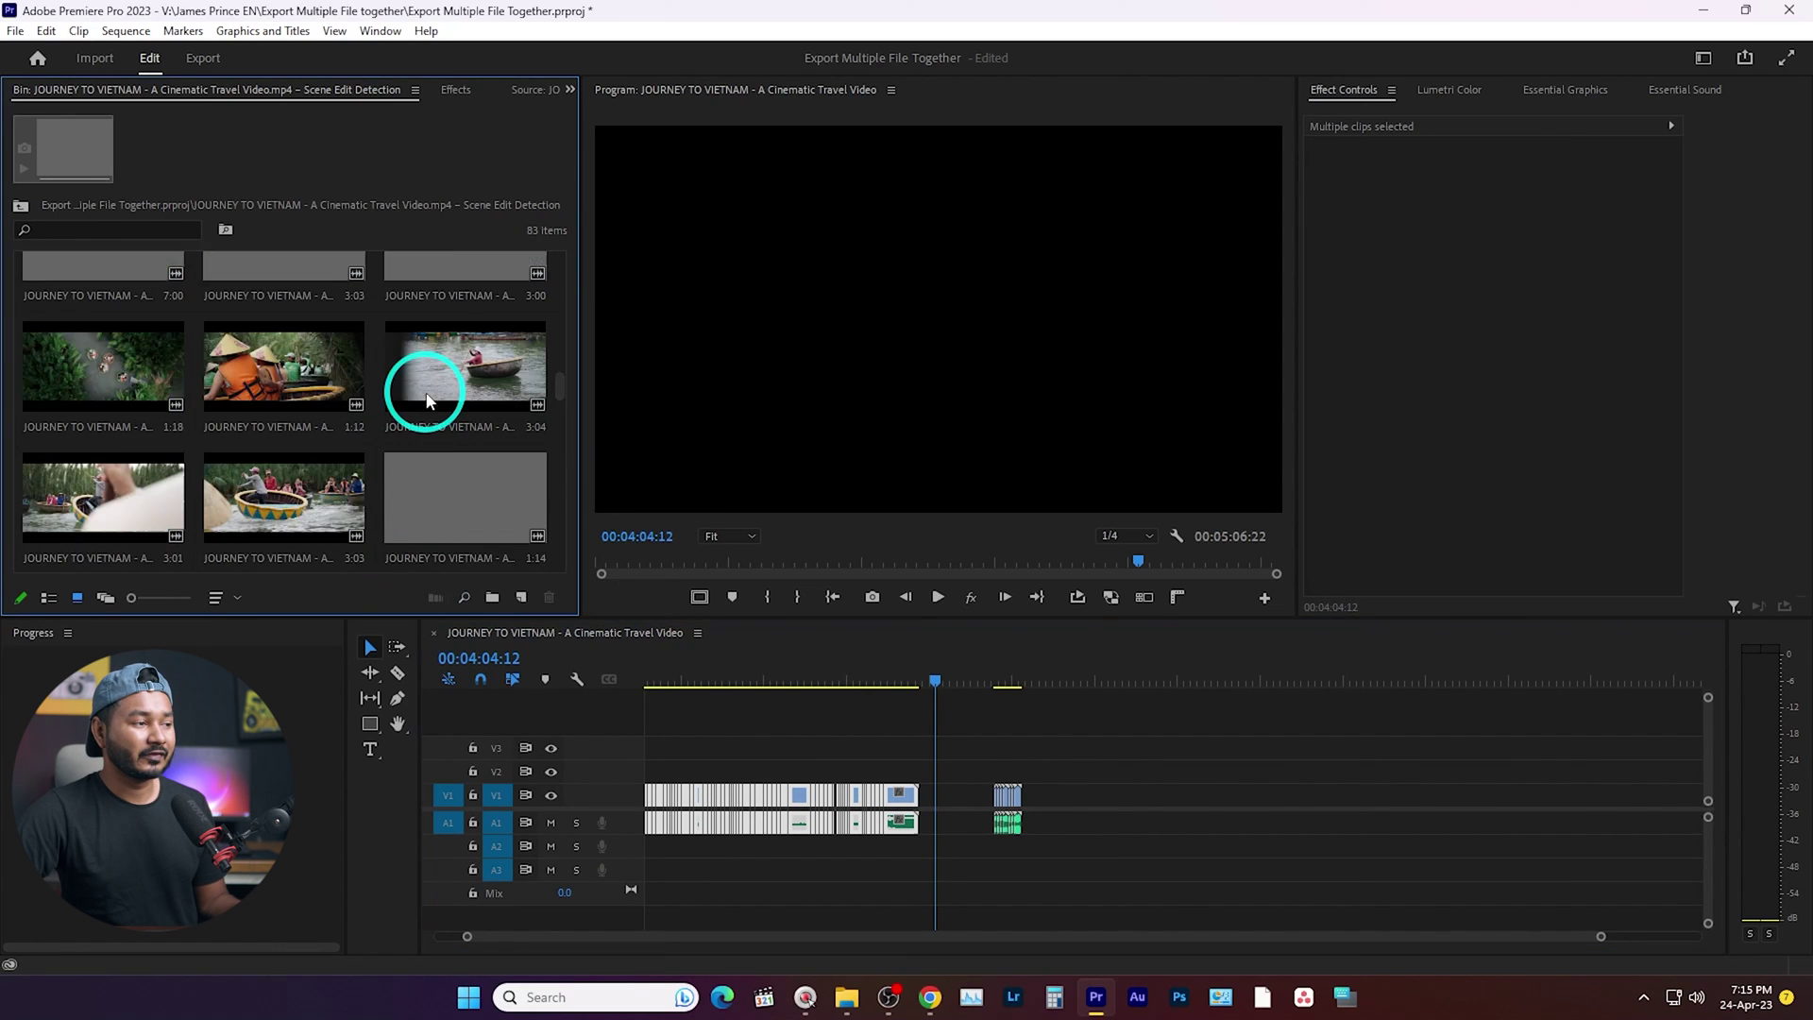